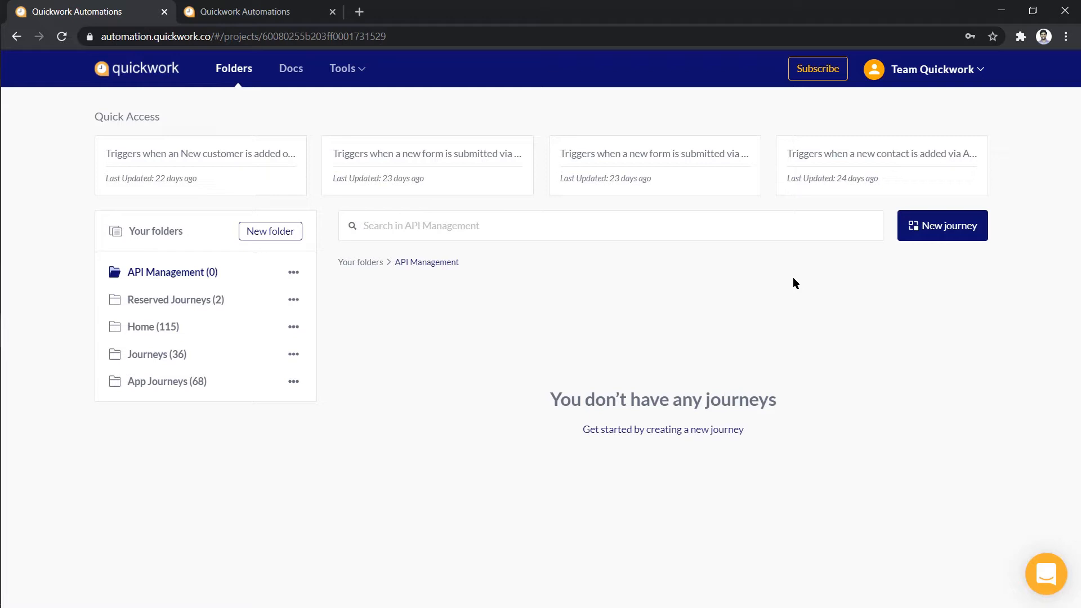
Check the Login Credentials Database tab, then create a new journey in the API Management folder
{"action": "left_click", "coordinate": [311, 6]}
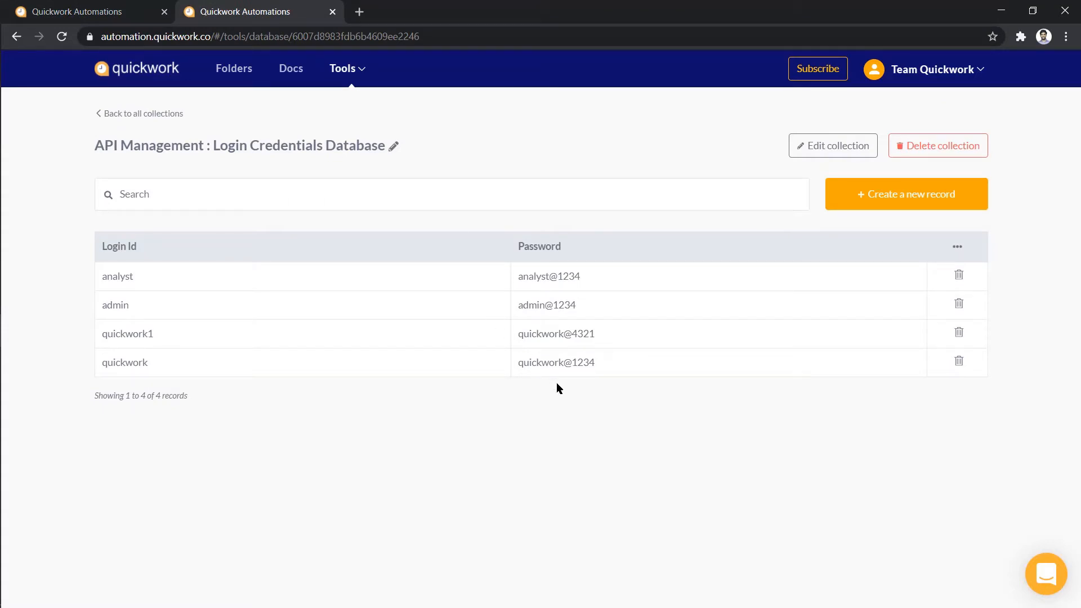
{"action": "left_click", "coordinate": [139, 11]}
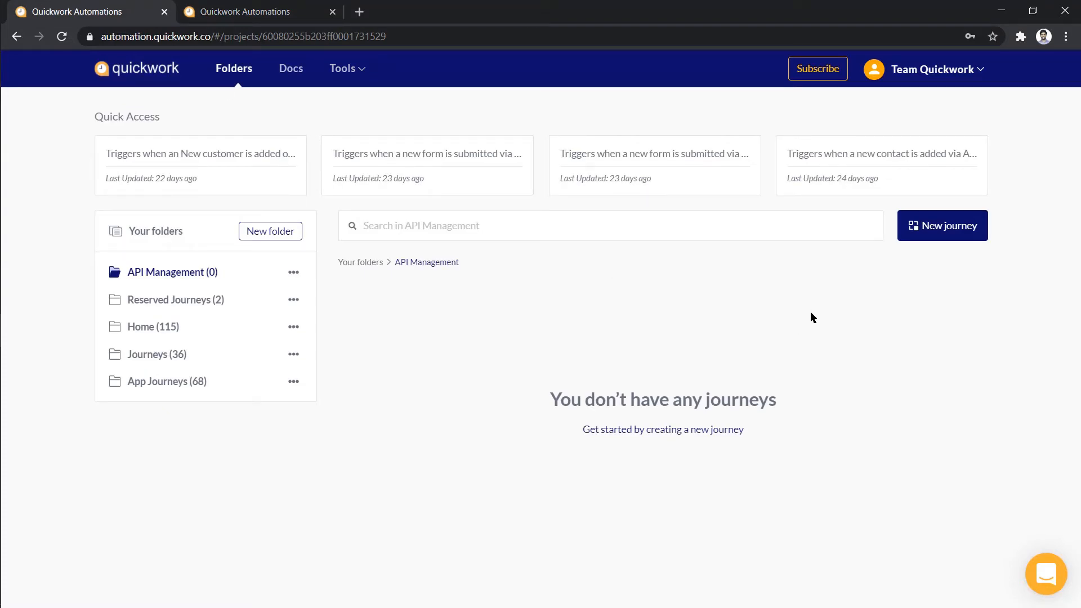
{"action": "left_click", "coordinate": [912, 225]}
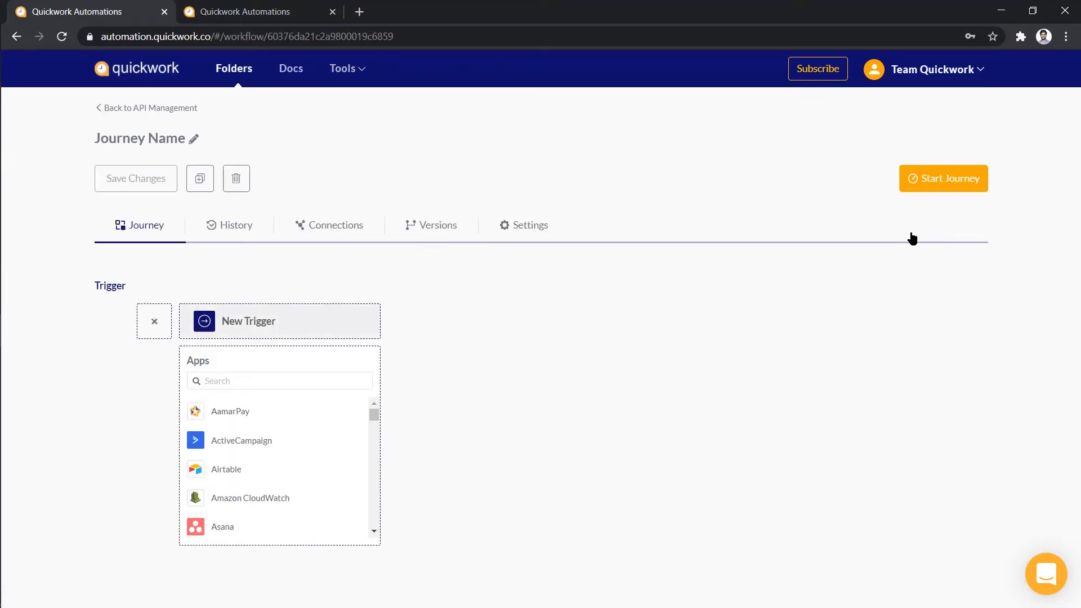
Set the journey trigger to Callable Journey's New call
{"action": "left_click", "coordinate": [357, 376]}
{"action": "type", "text": "callable"}
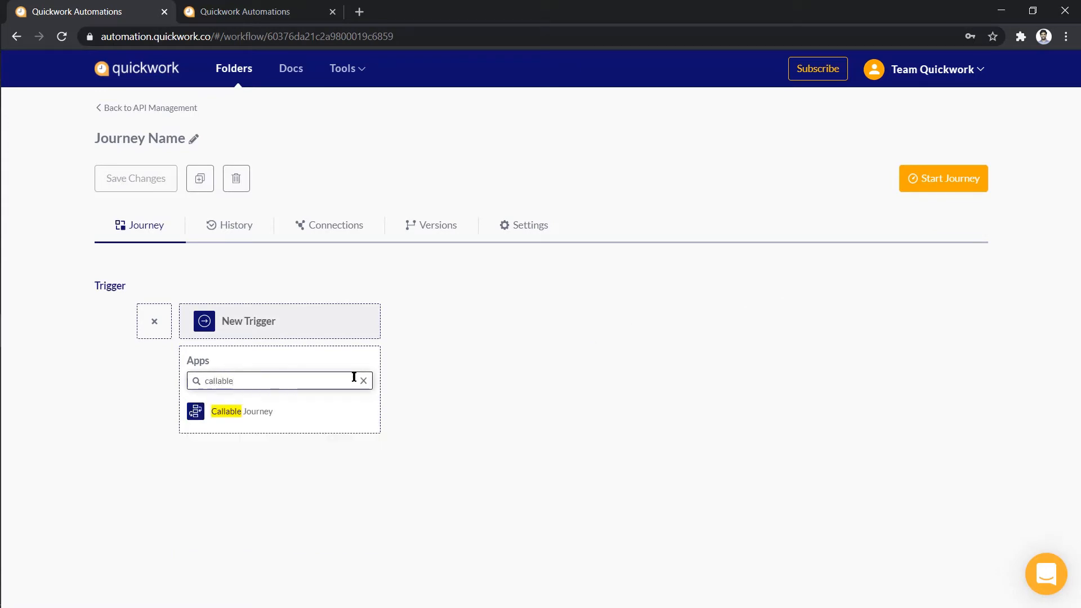
{"action": "left_click", "coordinate": [328, 412]}
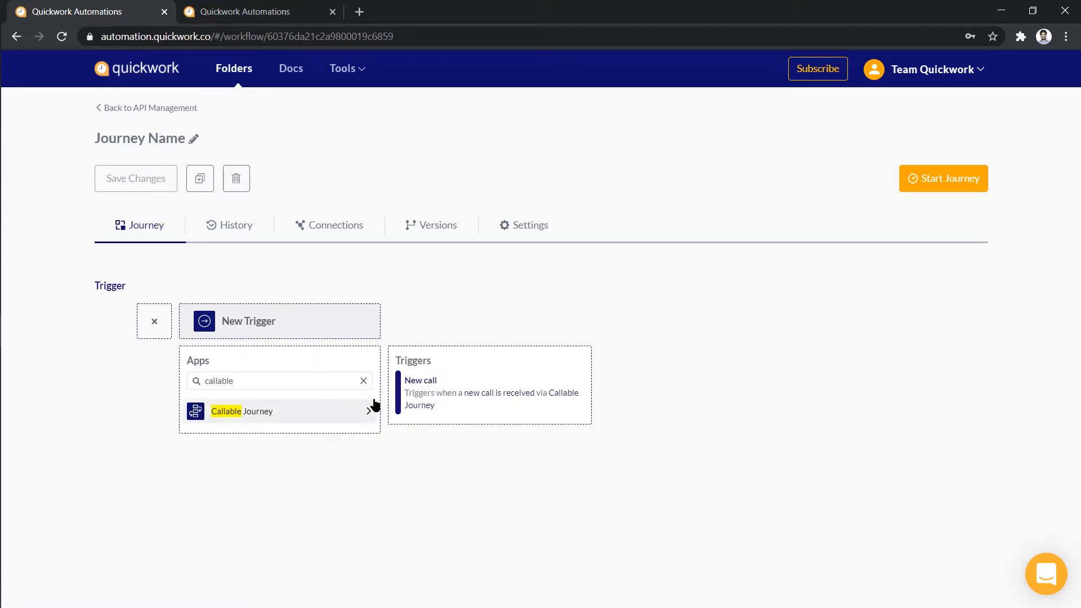
{"action": "left_click", "coordinate": [435, 398]}
Name the call login-api with application/json as both request and response type
{"action": "scroll", "coordinate": [796, 362], "scroll_direction": "down", "scroll_amount": 4}
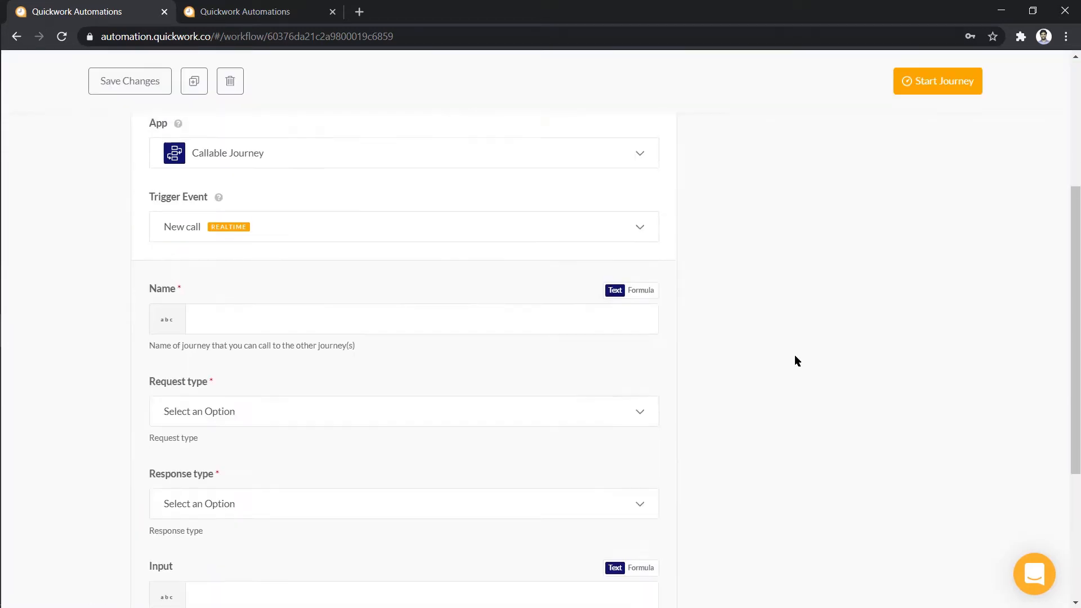
{"action": "left_click", "coordinate": [594, 312]}
{"action": "type", "text": "logi"}
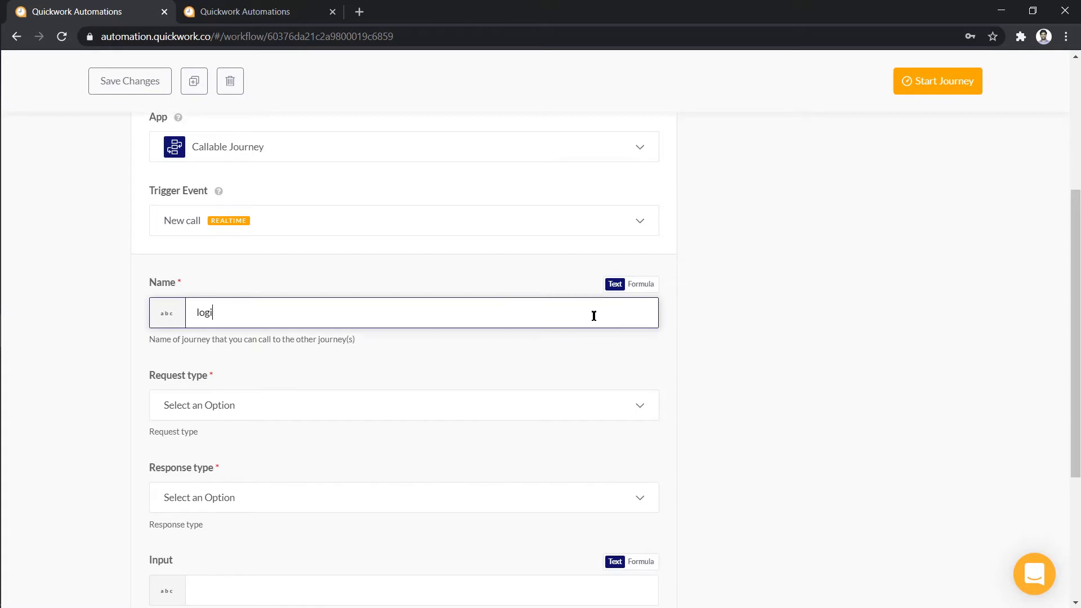
{"action": "type", "text": "n-api"}
{"action": "left_click", "coordinate": [622, 405]}
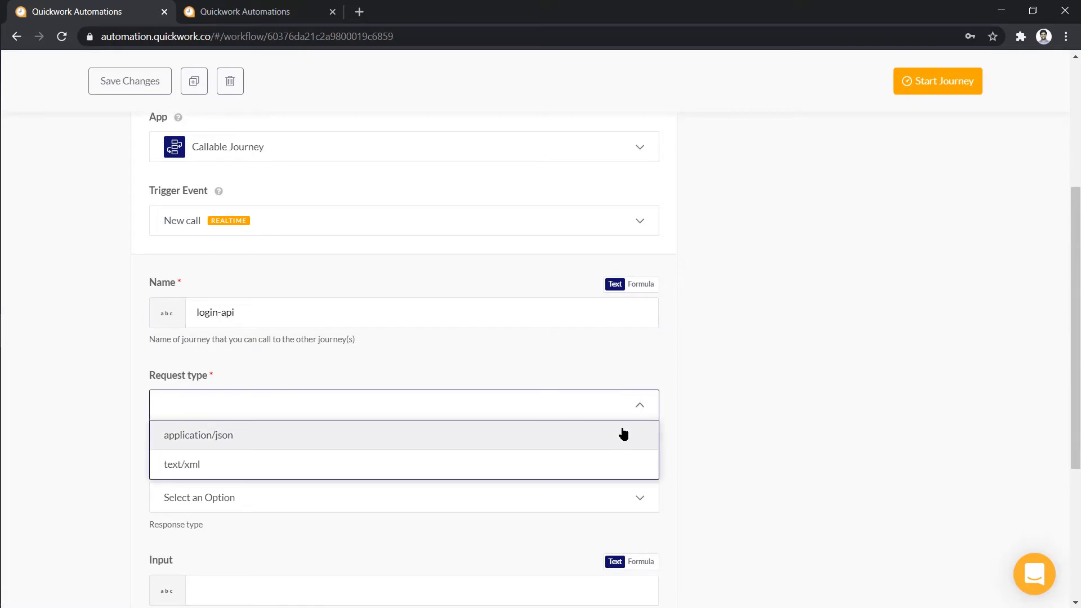
{"action": "left_click", "coordinate": [623, 434]}
{"action": "left_click", "coordinate": [617, 495]}
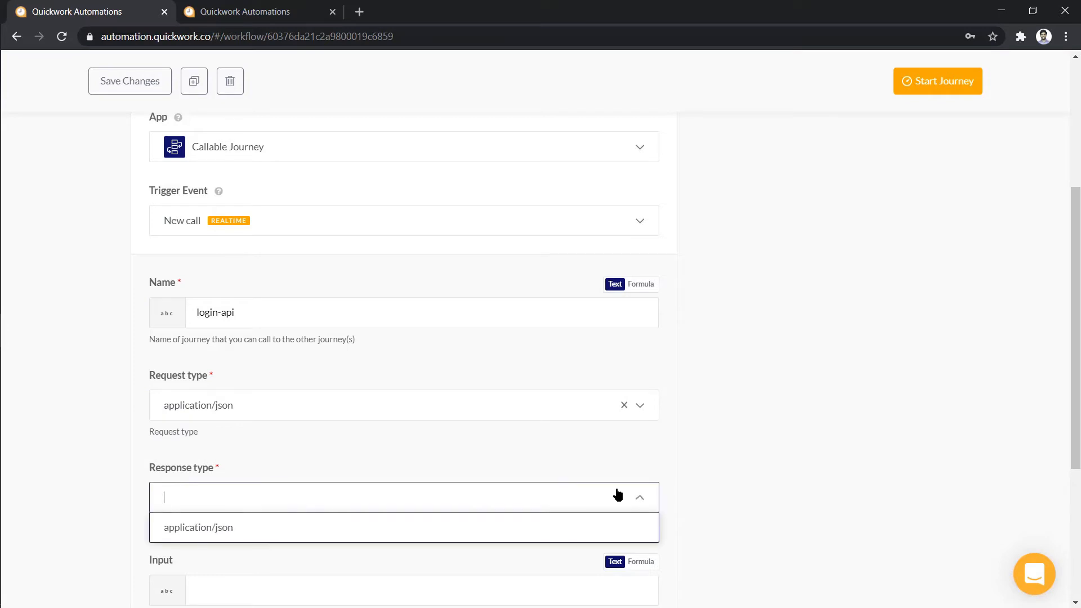
{"action": "left_click", "coordinate": [604, 524]}
Enter the sample input JSON with empty "loginId" and "password" fields
{"action": "scroll", "coordinate": [605, 524], "scroll_direction": "down", "scroll_amount": 4}
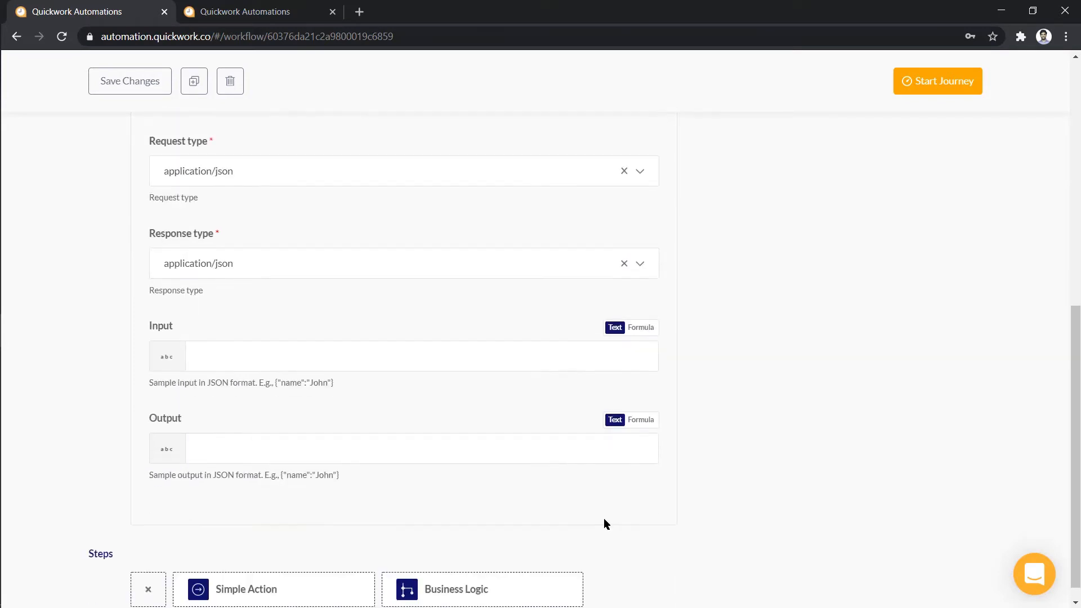
{"action": "left_click", "coordinate": [592, 360]}
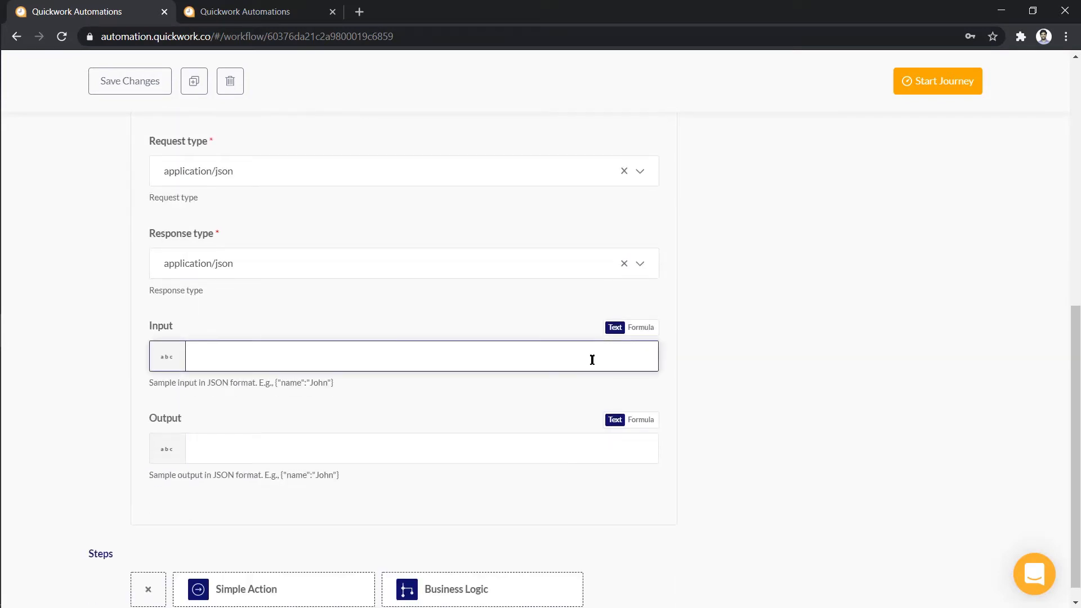
{"action": "type", "text": "{}"}
{"action": "key", "text": "Return"}
{"action": "key", "text": "Return"}
{"action": "key", "text": "Up"}
{"action": "type", "text": "\"loginId\":"}
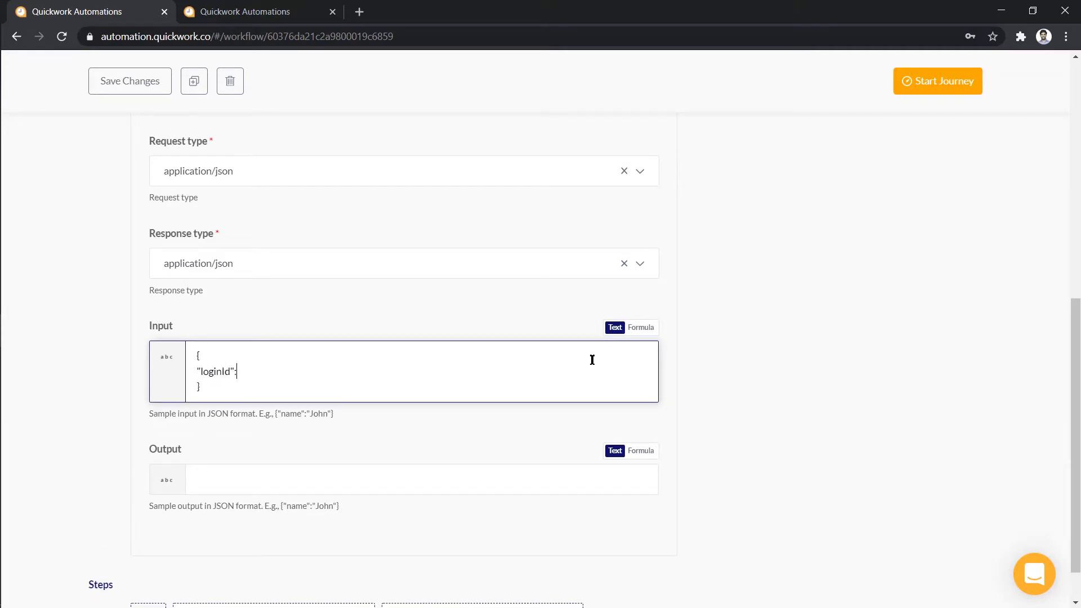
{"action": "type", "text": "\"\","}
{"action": "key", "text": "Return"}
{"action": "type", "text": "\"password\""}
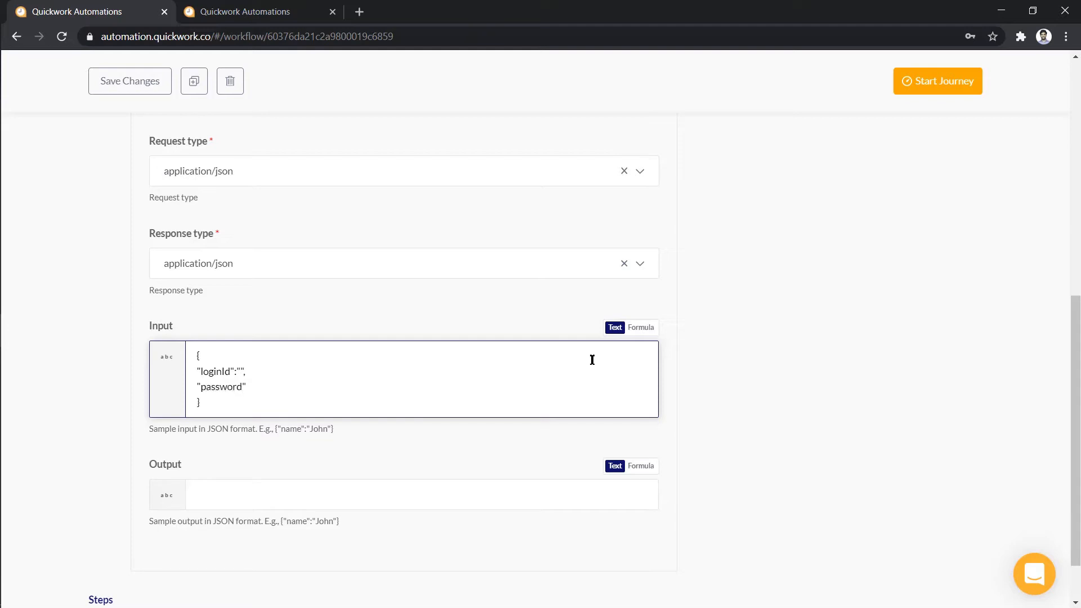
{"action": "type", "text": ":\"\""}
Enter the sample output JSON with an empty "status" field
{"action": "left_click", "coordinate": [574, 491]}
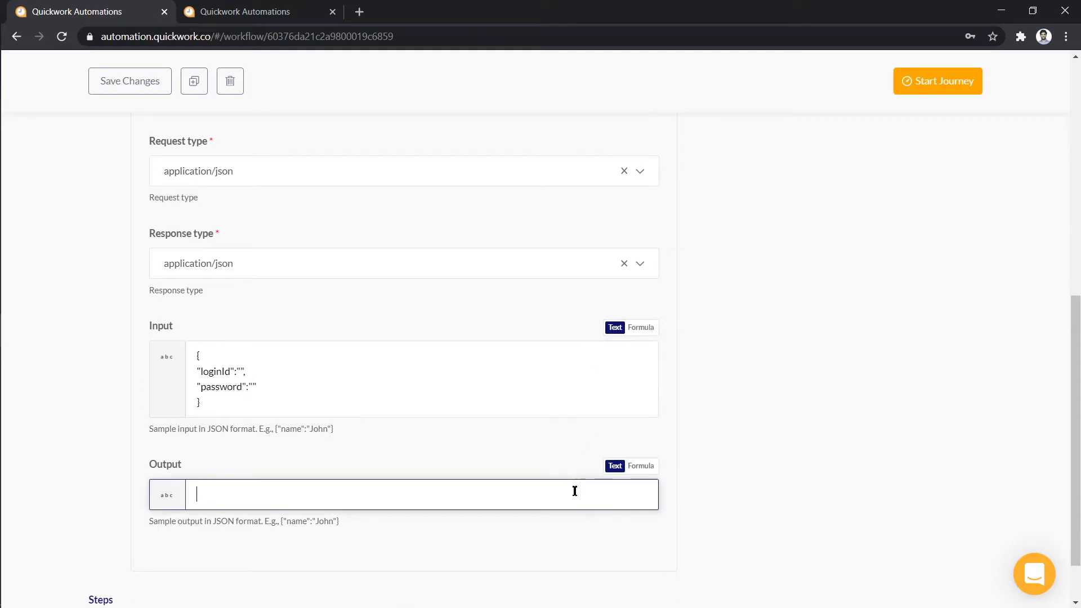
{"action": "type", "text": "{"}
{"action": "key", "text": "Return"}
{"action": "key", "text": "Return"}
{"action": "type", "text": "}"}
{"action": "key", "text": "Up"}
{"action": "type", "text": "\"\""}
{"action": "key", "text": "Left"}
{"action": "type", "text": "status"}
{"action": "key", "text": "Right"}
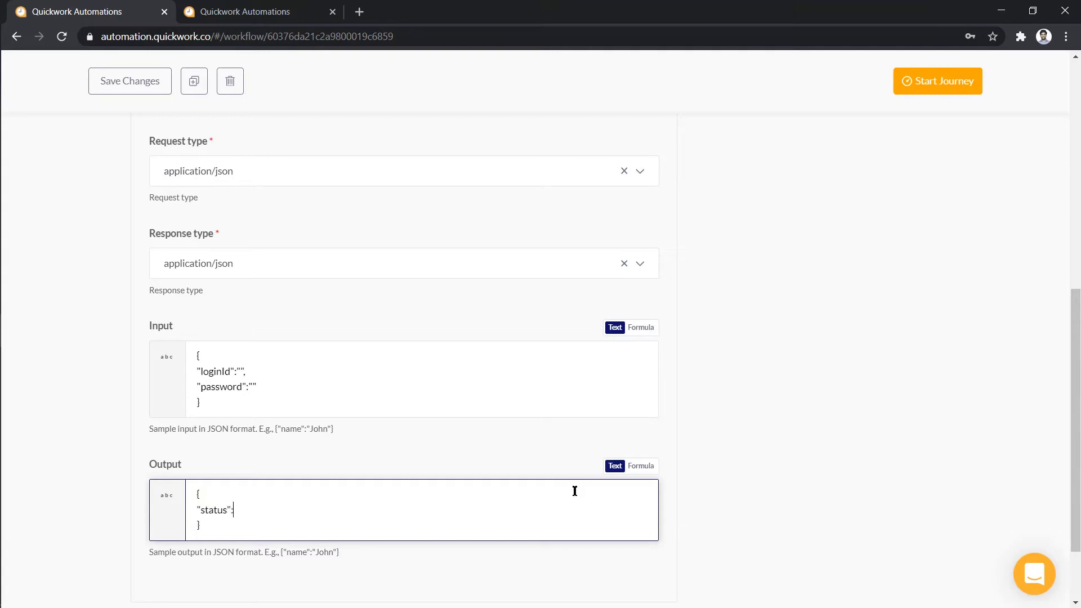
{"action": "type", "text": ":\"\""}
{"action": "left_click", "coordinate": [716, 502]}
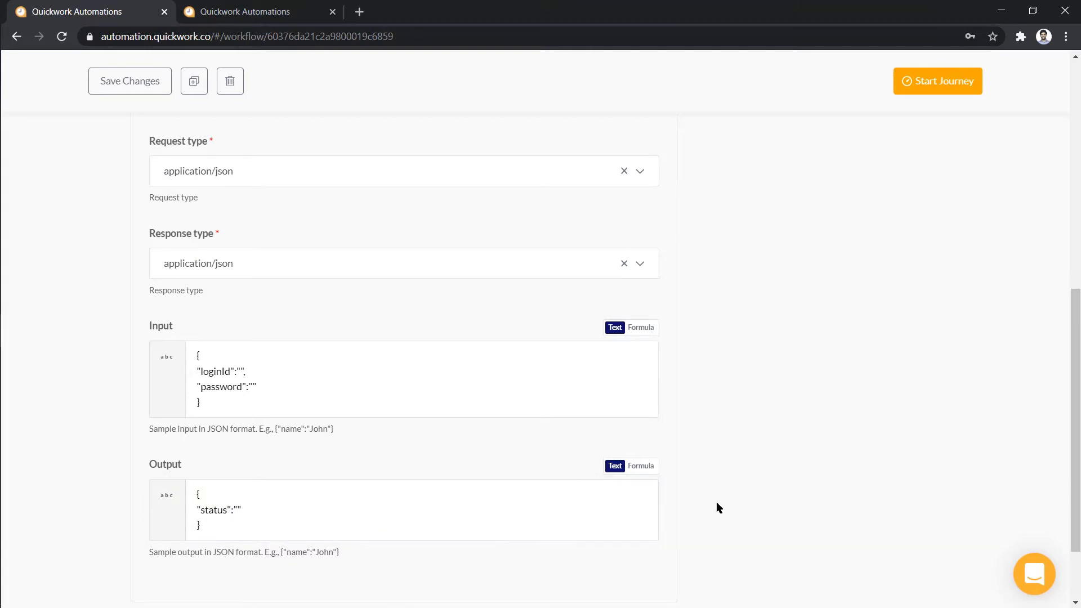
{"action": "scroll", "coordinate": [716, 503], "scroll_direction": "down", "scroll_amount": 2}
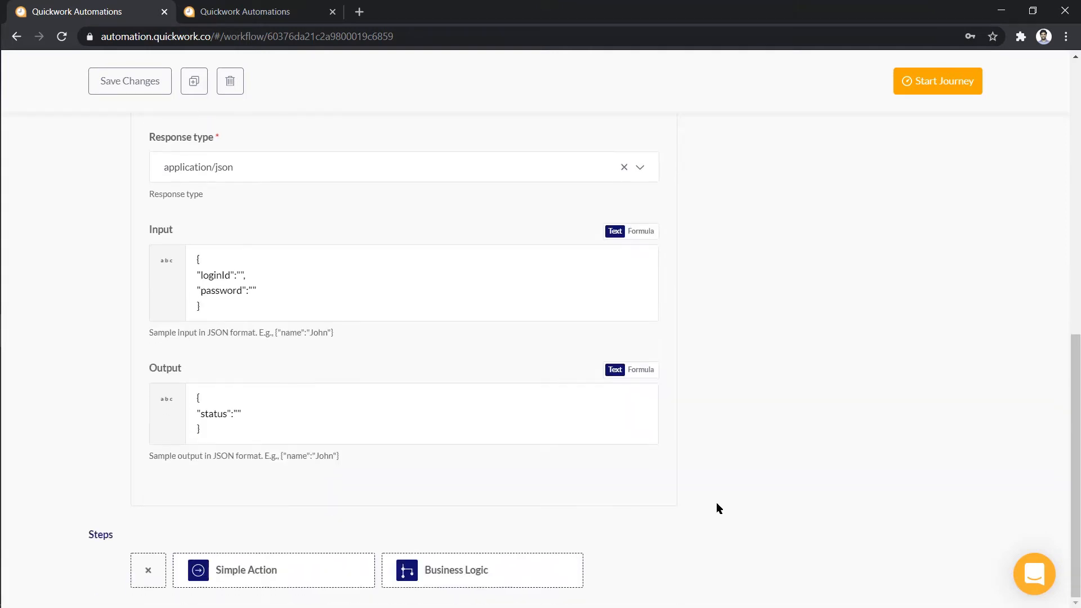
Add a Databases by Quickwork step that searches records in the Login Credentials Database collection
{"action": "left_click", "coordinate": [345, 570]}
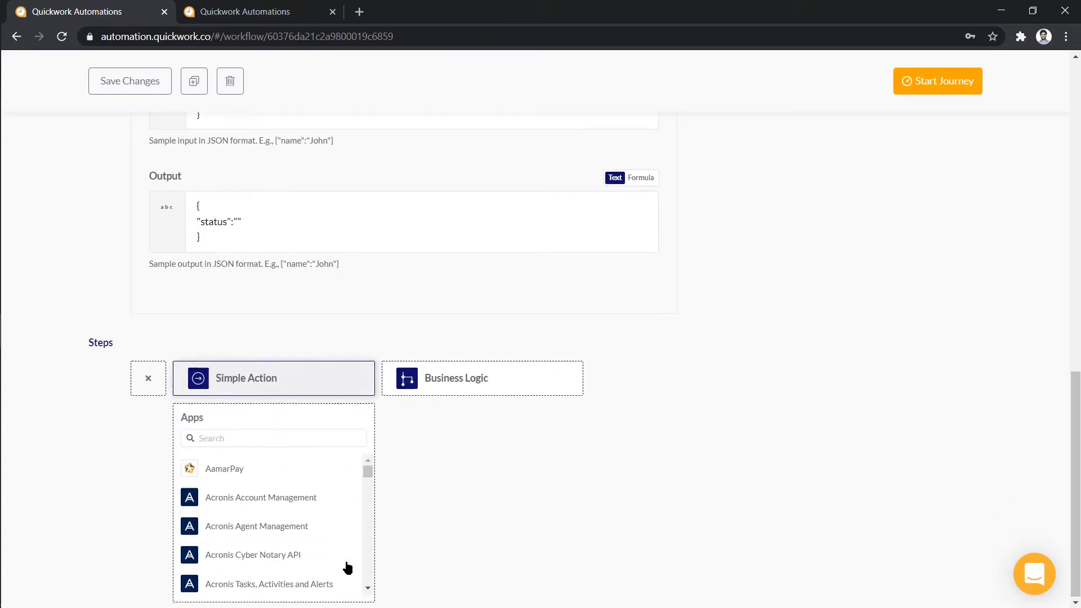
{"action": "left_click", "coordinate": [343, 440]}
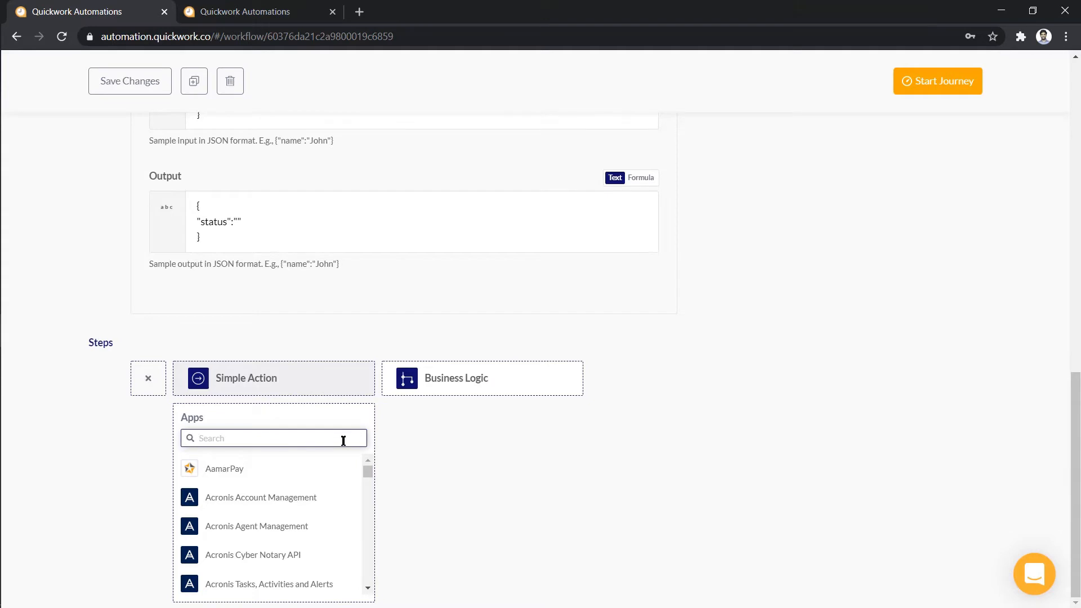
{"action": "type", "text": "datab"}
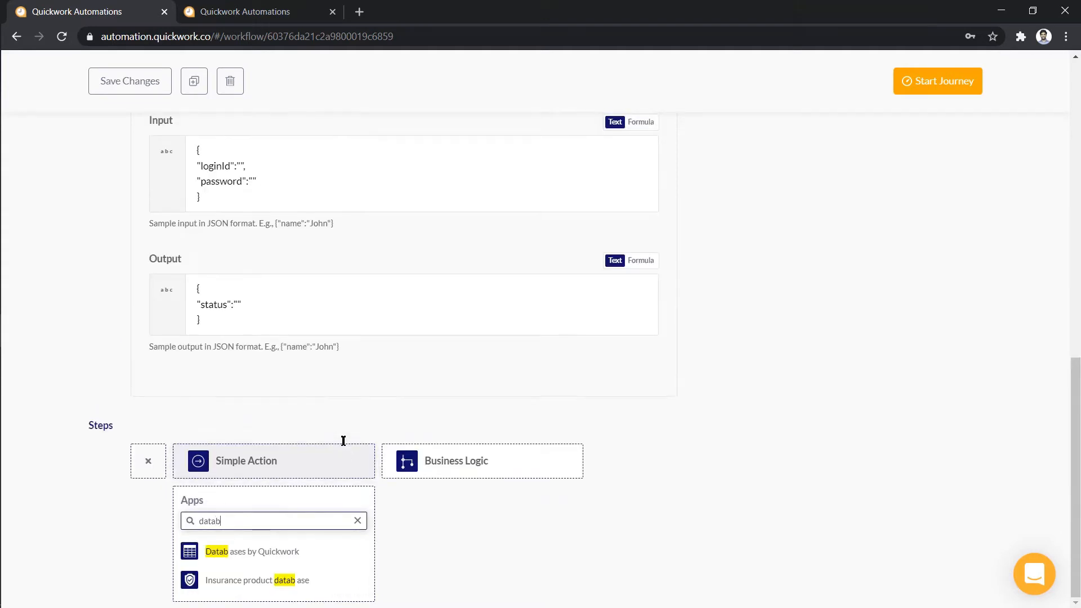
{"action": "left_click", "coordinate": [279, 553]}
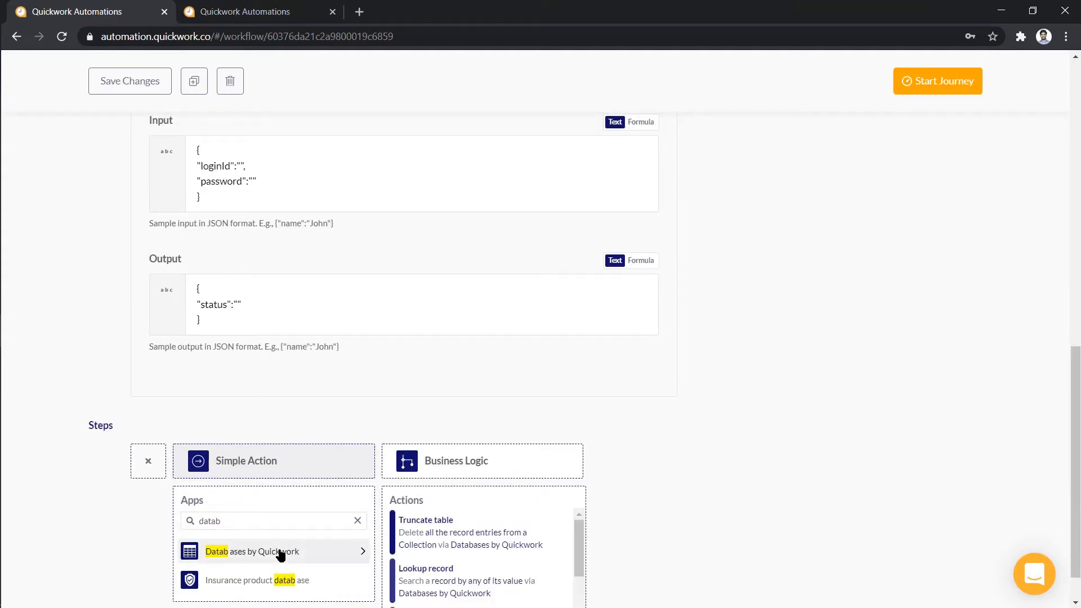
{"action": "scroll", "coordinate": [711, 513], "scroll_direction": "down", "scroll_amount": 1}
{"action": "scroll", "coordinate": [544, 512], "scroll_direction": "down", "scroll_amount": 3}
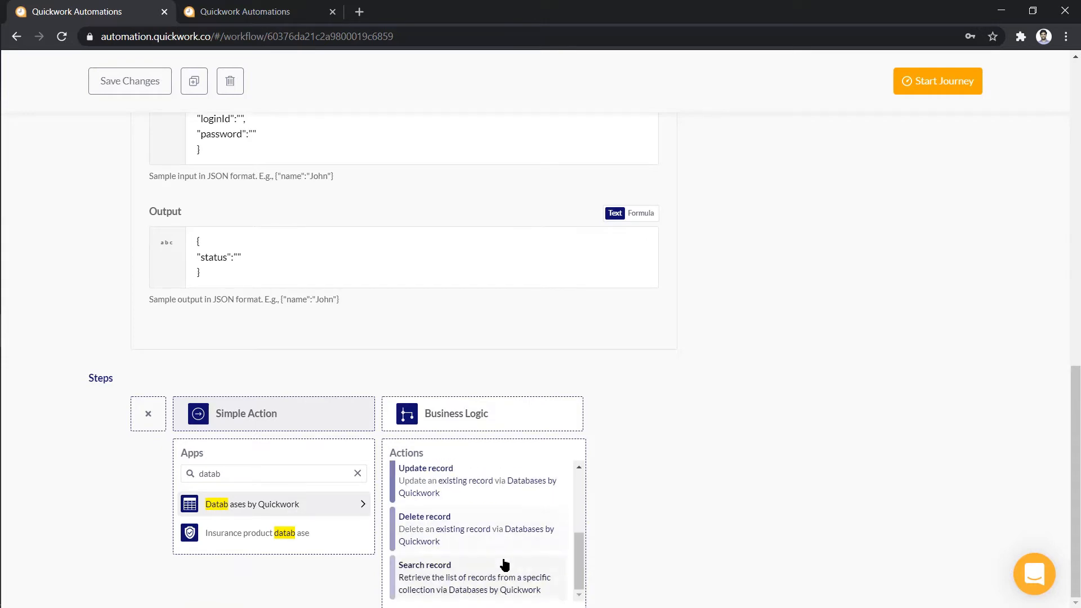
{"action": "left_click", "coordinate": [505, 564]}
{"action": "left_click", "coordinate": [538, 498]}
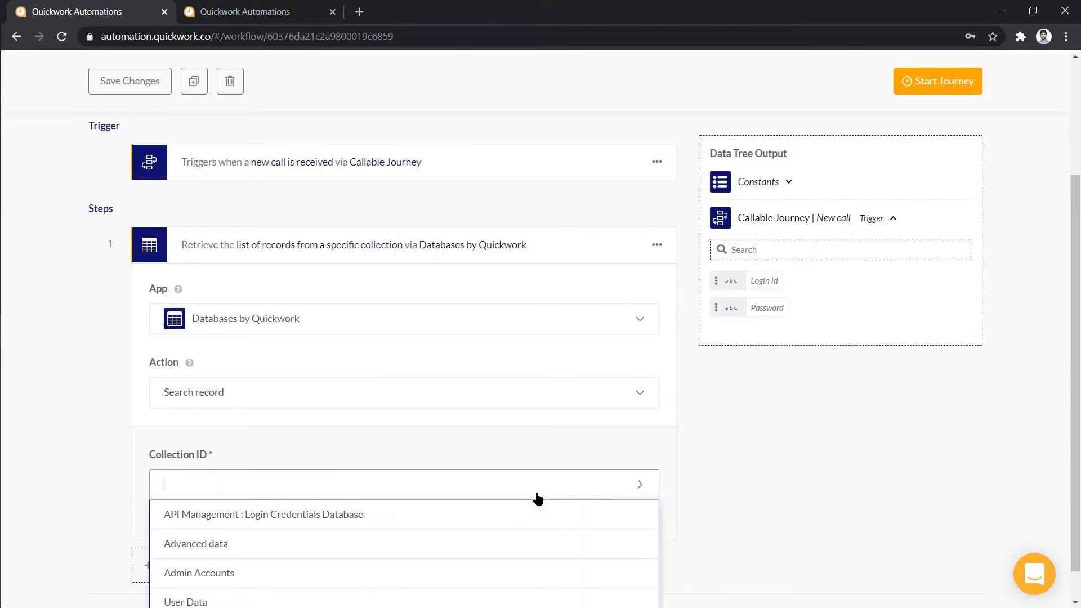
{"action": "left_click", "coordinate": [535, 512]}
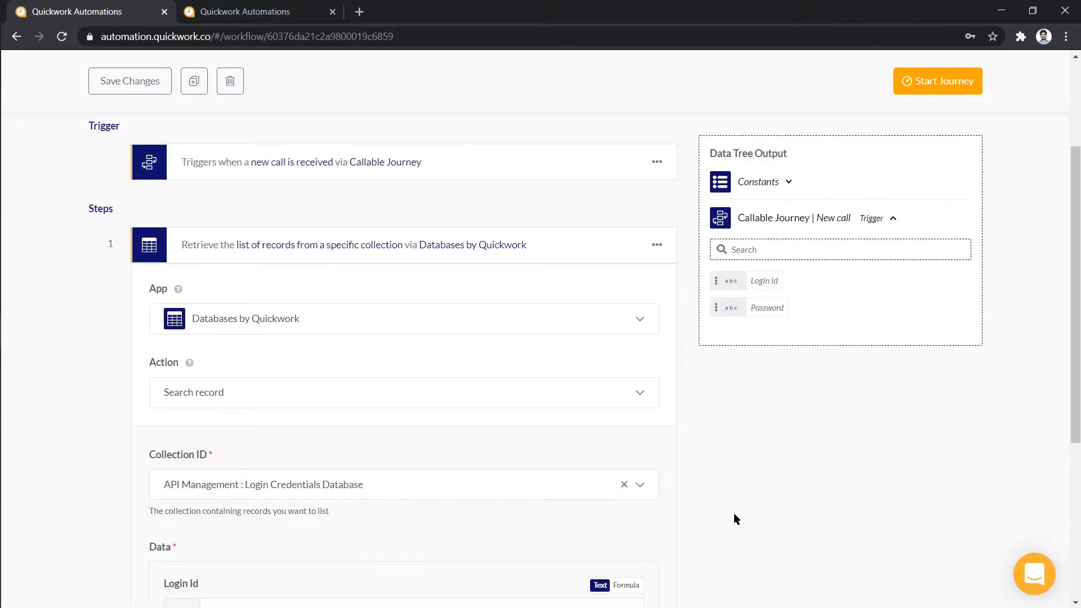
Map the trigger's Login Id and Password into the search's Login Id and Password fields
{"action": "scroll", "coordinate": [749, 519], "scroll_direction": "down", "scroll_amount": 5}
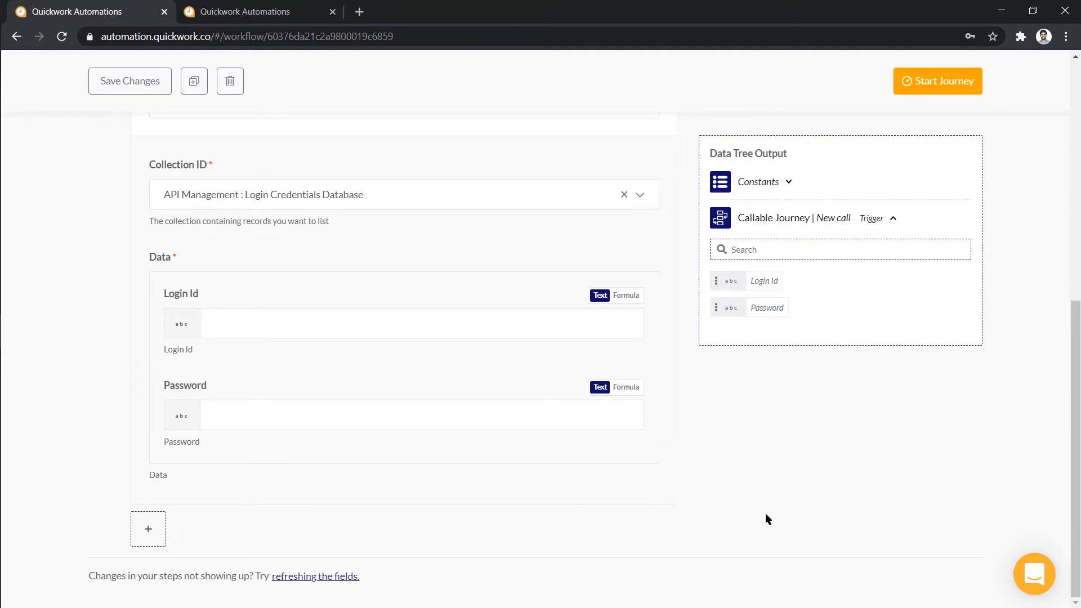
{"action": "left_click", "coordinate": [593, 328]}
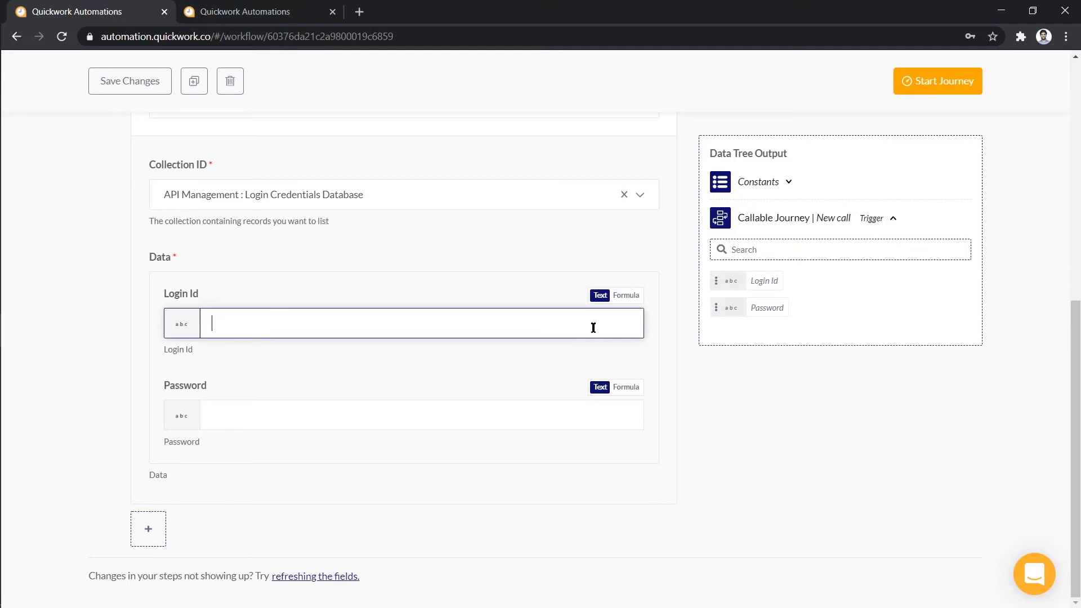
{"action": "left_click", "coordinate": [739, 284]}
{"action": "left_click", "coordinate": [512, 408]}
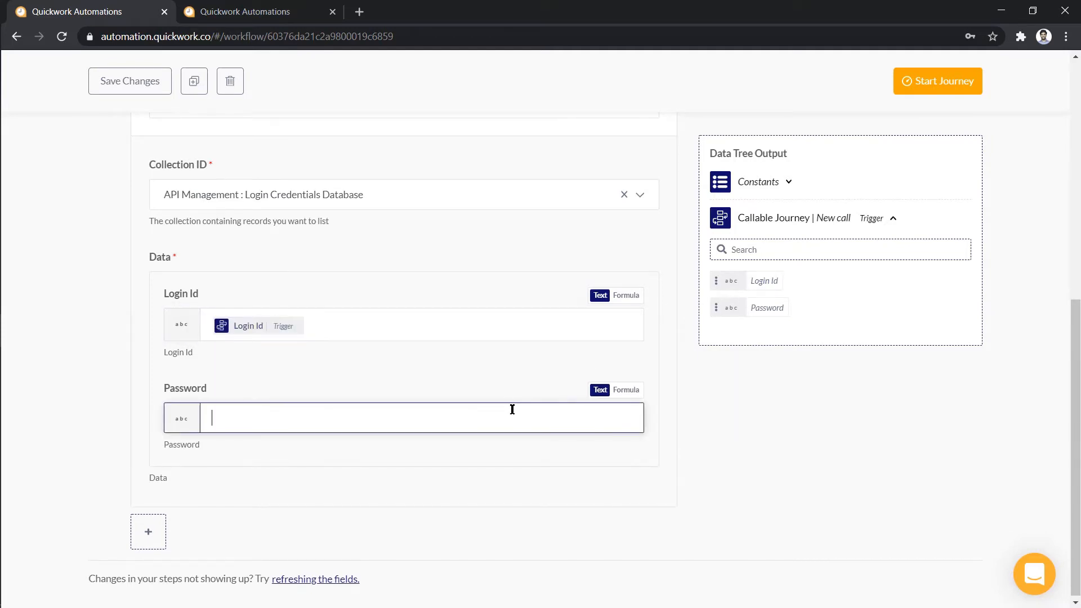
{"action": "left_click", "coordinate": [742, 310]}
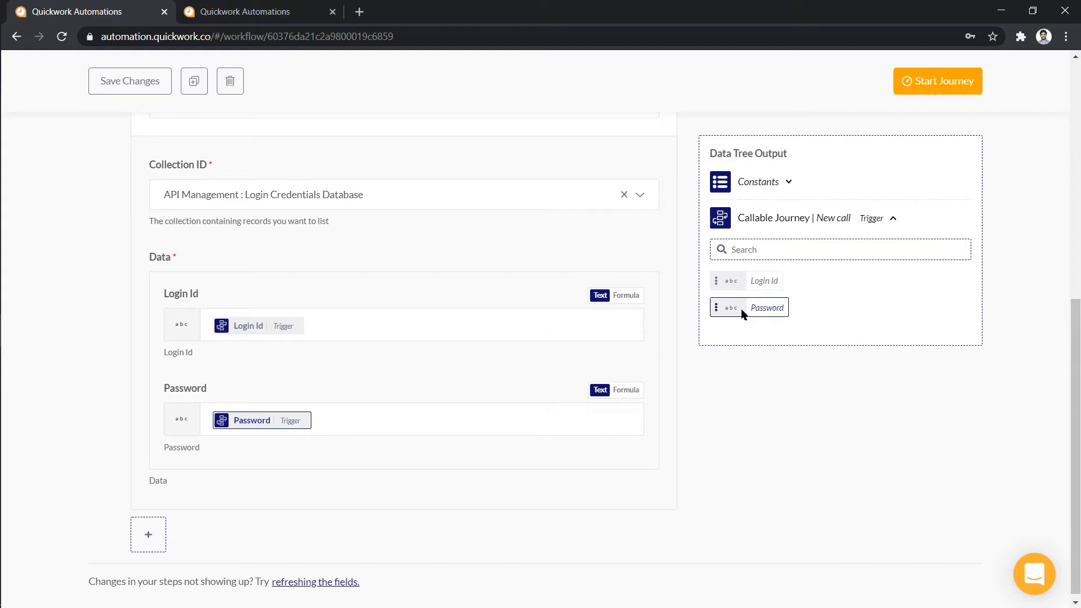
{"action": "left_click", "coordinate": [149, 534]}
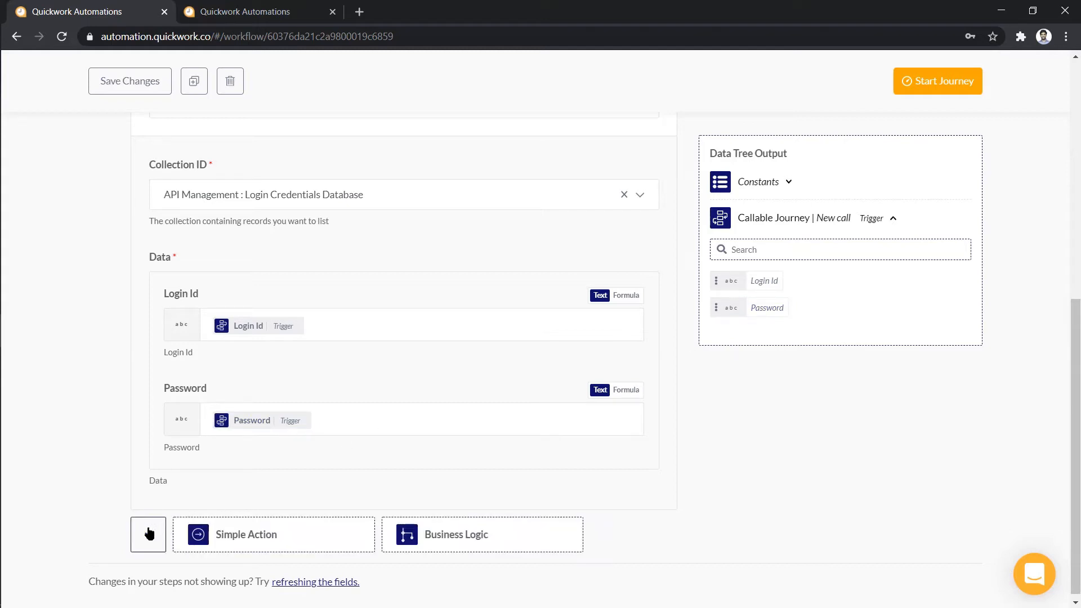
Add an If Else branch checking that Record Found is true
{"action": "left_click", "coordinate": [417, 535]}
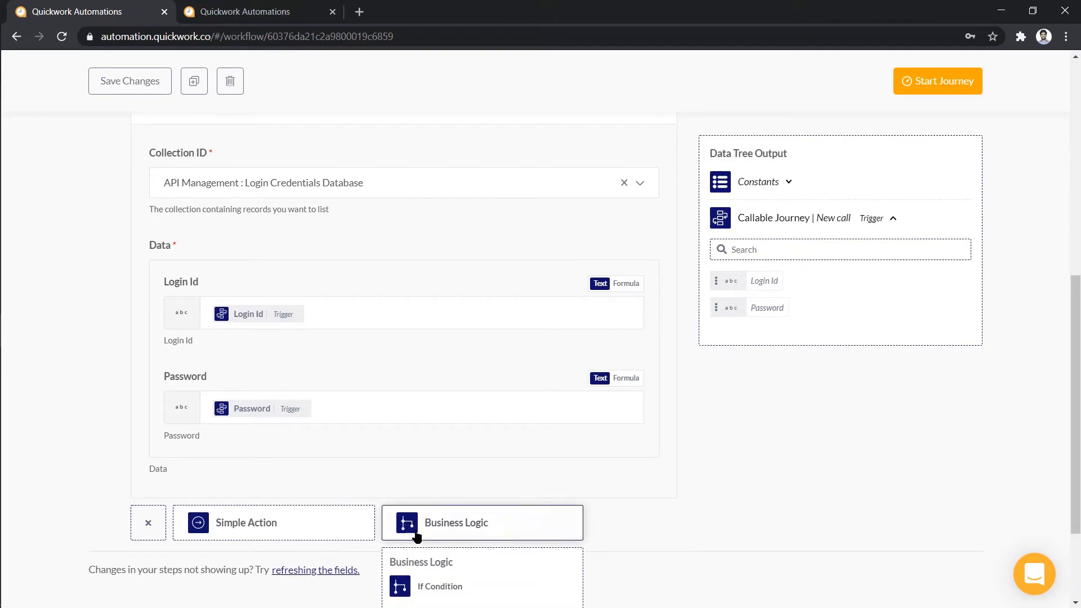
{"action": "left_click", "coordinate": [445, 483]}
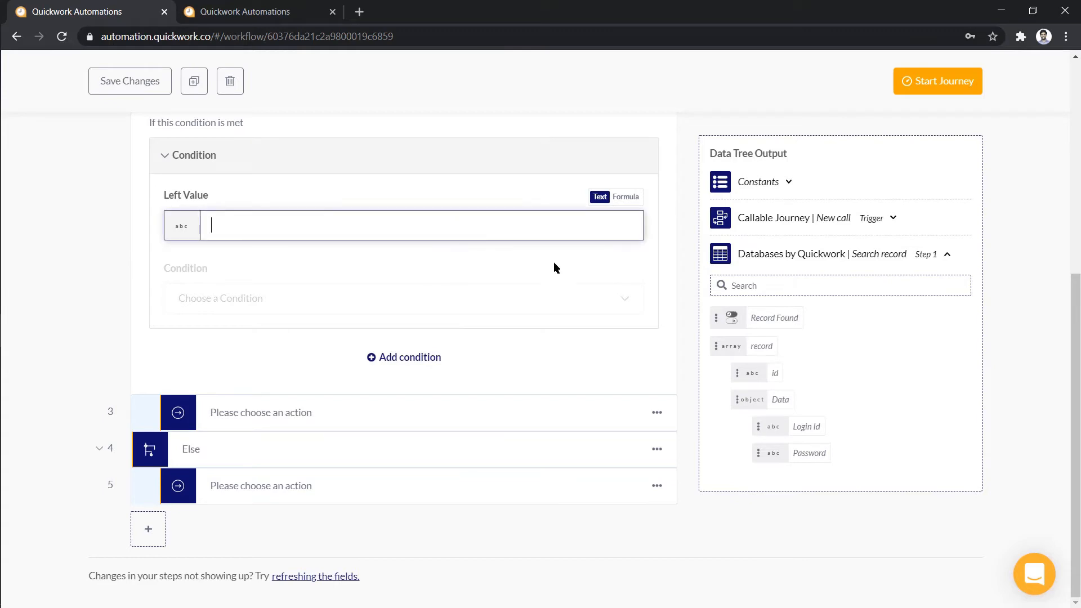
{"action": "left_click", "coordinate": [756, 317]}
{"action": "left_click", "coordinate": [565, 311]}
{"action": "type", "text": "is"}
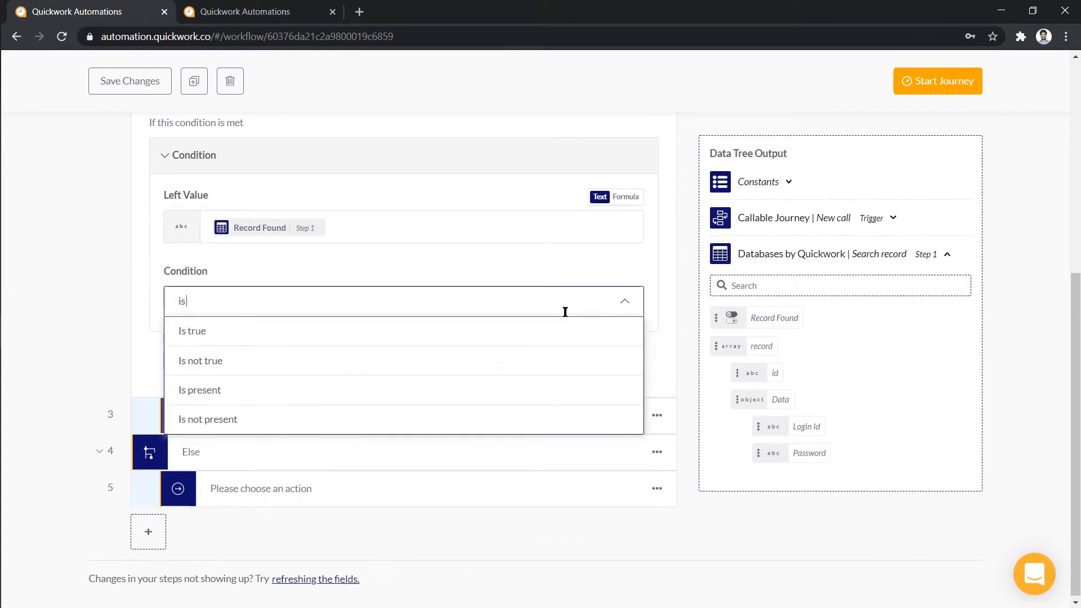
{"action": "left_click", "coordinate": [563, 330]}
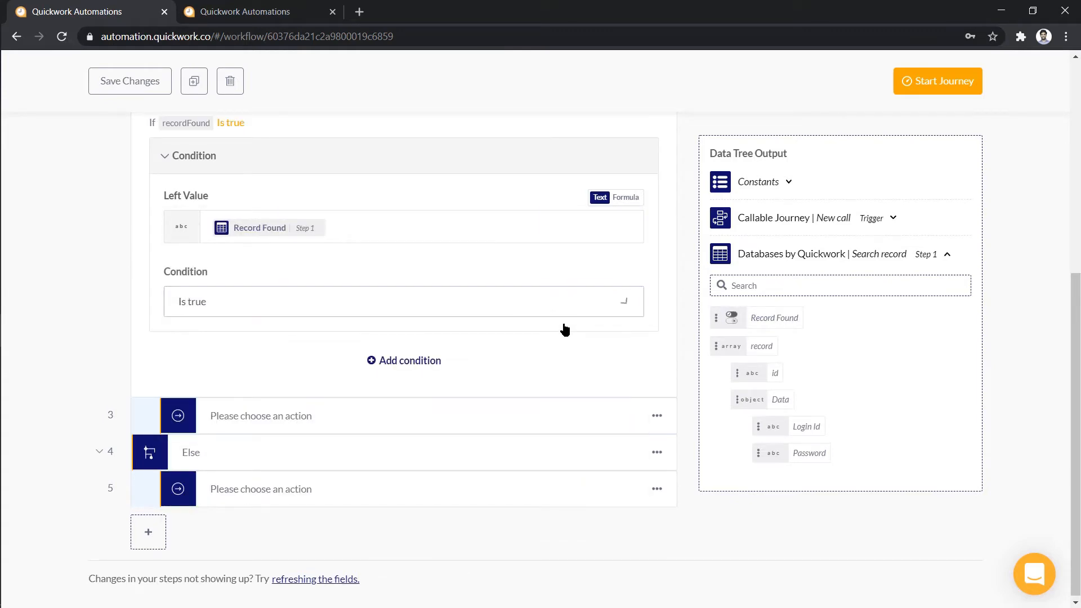
Make step 3 a Callable Journey Return response of type Success with Status true
{"action": "left_click", "coordinate": [568, 414]}
{"action": "type", "text": "callabl"}
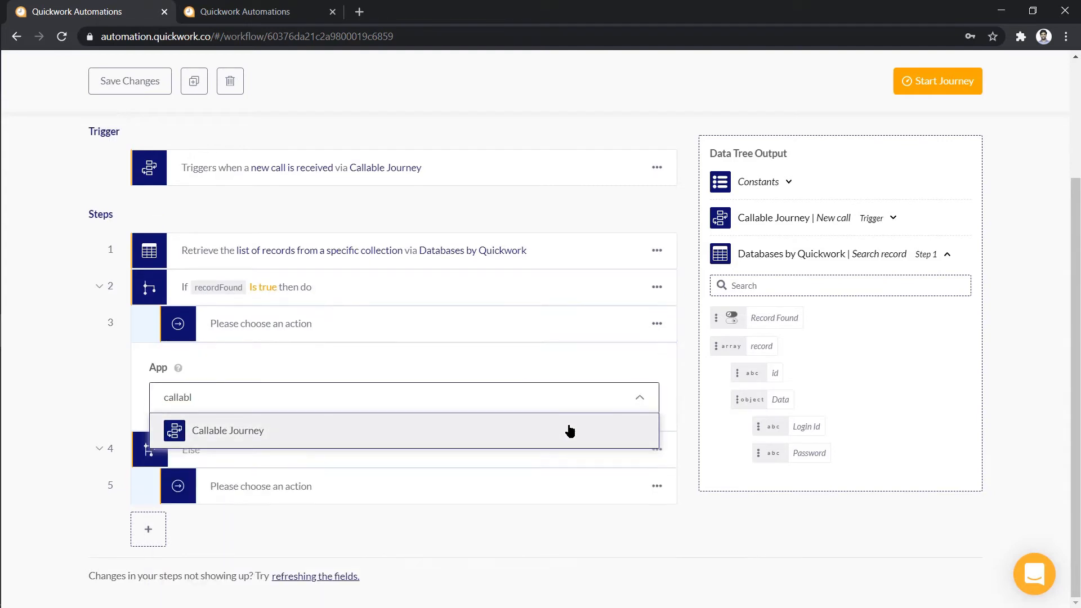
{"action": "left_click", "coordinate": [570, 430]}
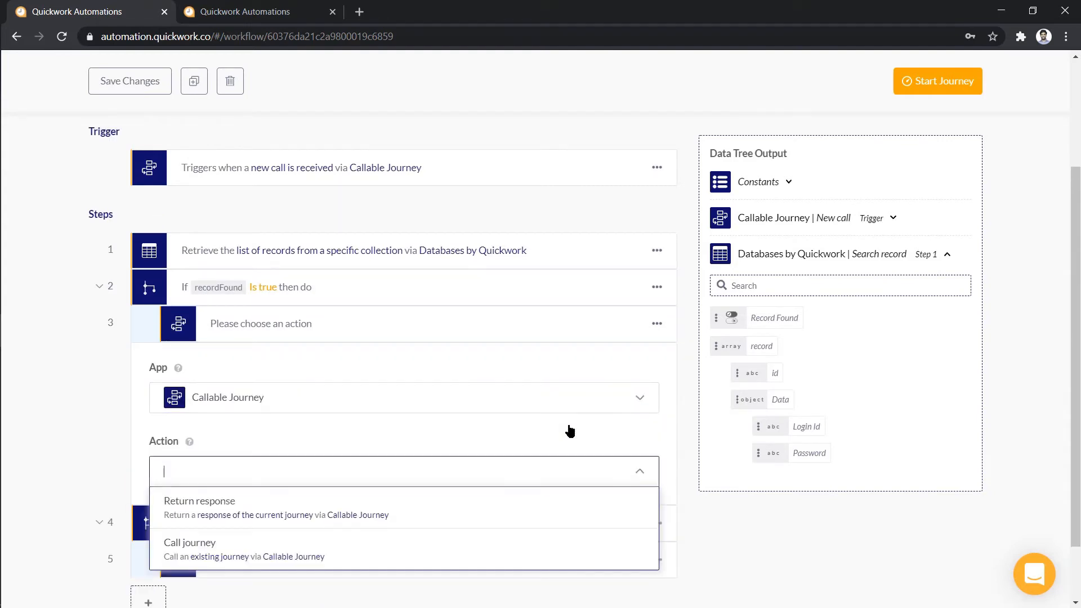
{"action": "left_click", "coordinate": [571, 505]}
{"action": "scroll", "coordinate": [739, 494], "scroll_direction": "down", "scroll_amount": 4}
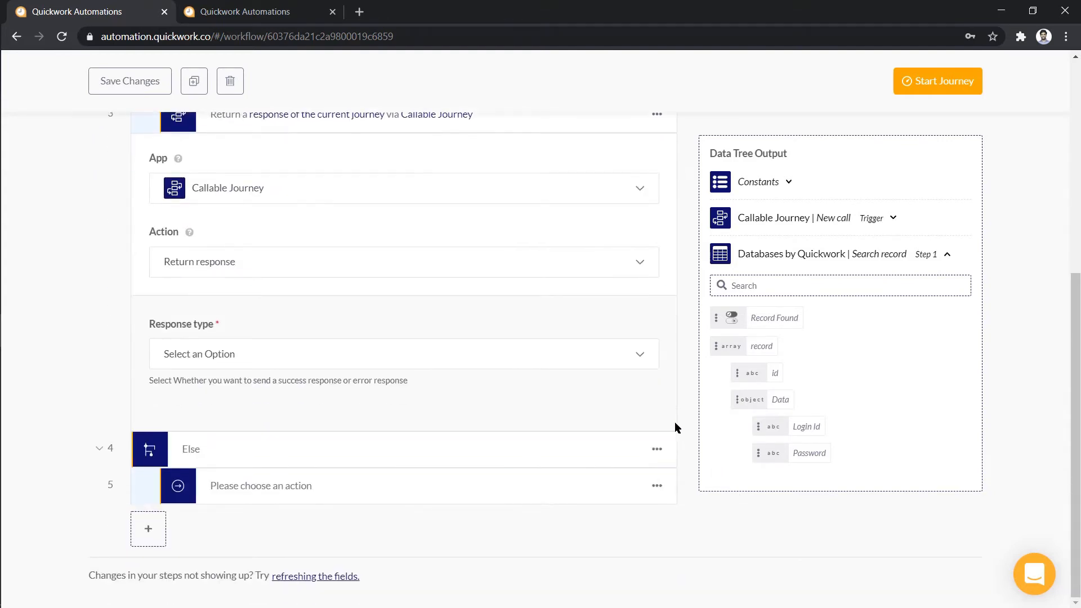
{"action": "left_click", "coordinate": [643, 356]}
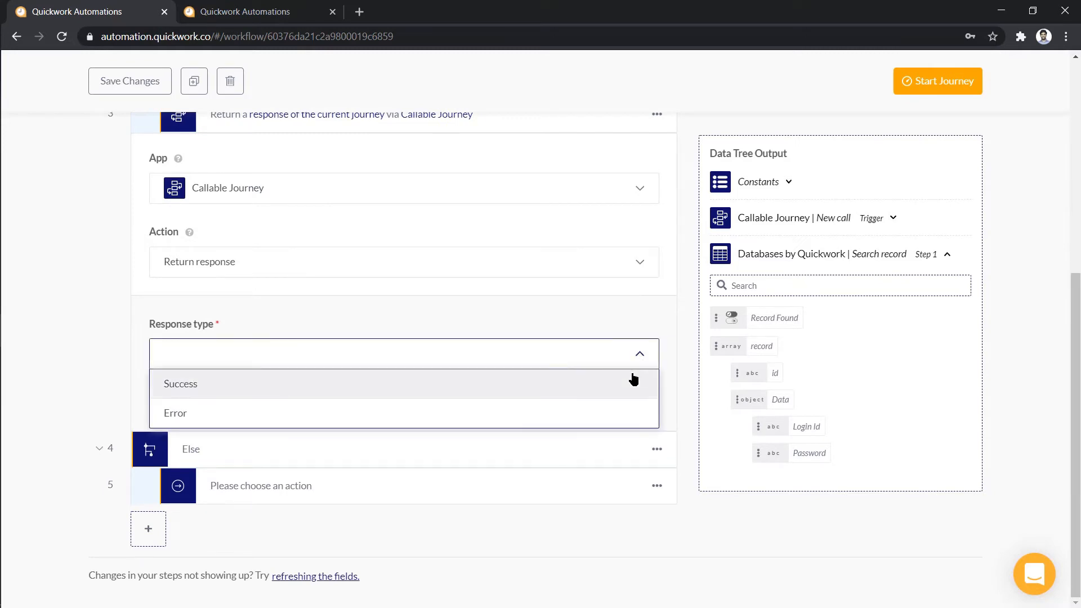
{"action": "left_click", "coordinate": [633, 379]}
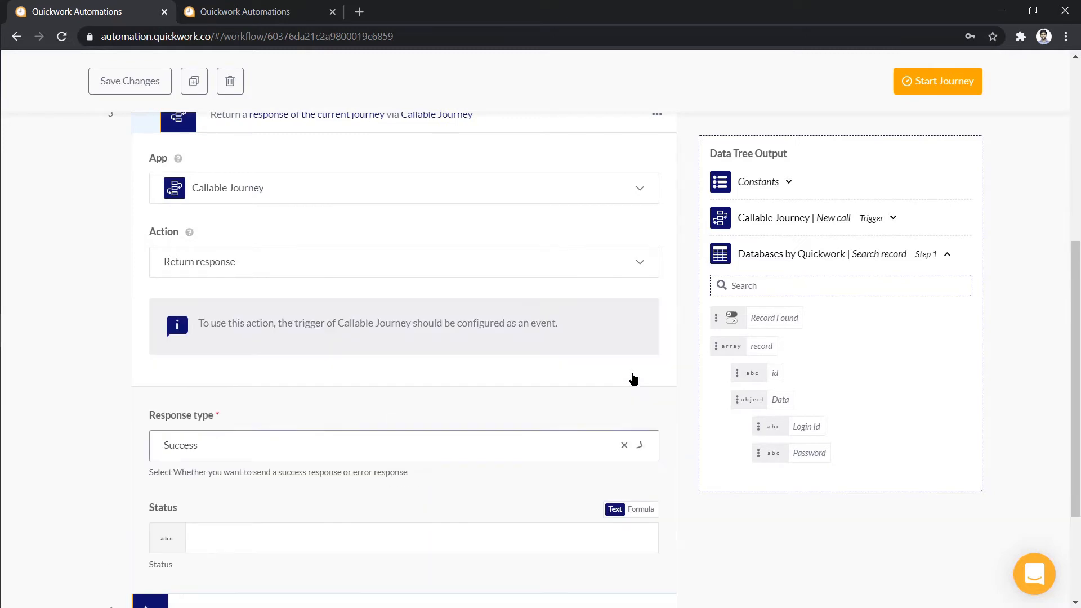
{"action": "left_click", "coordinate": [525, 534]}
{"action": "type", "text": "true"}
{"action": "left_click", "coordinate": [721, 532]}
{"action": "scroll", "coordinate": [721, 532], "scroll_direction": "down", "scroll_amount": 3}
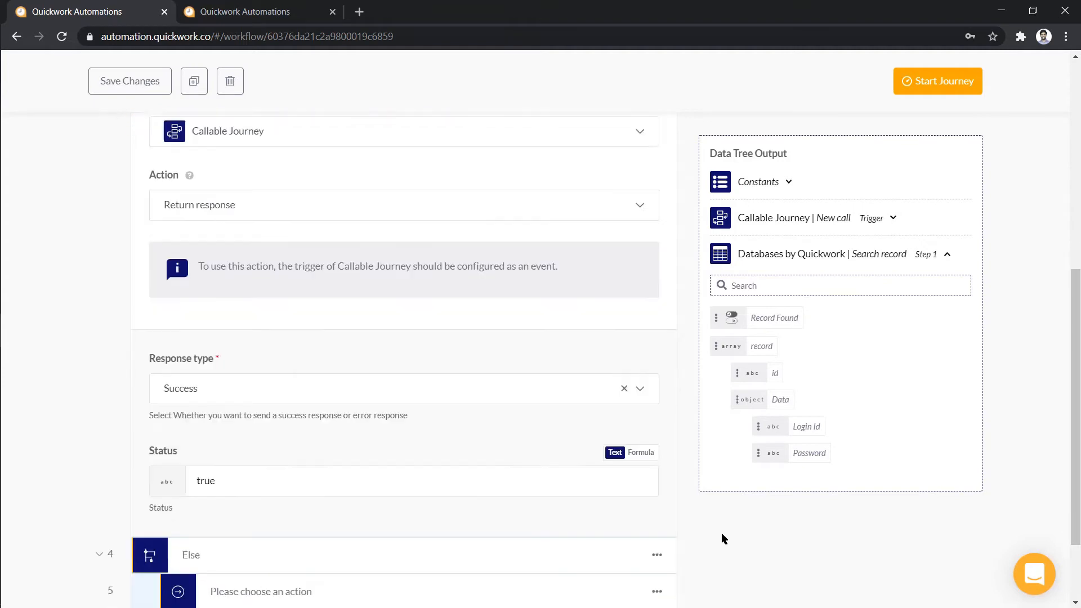
Make step 5 a Callable Journey Return response of type Success with Status false
{"action": "left_click", "coordinate": [560, 492]}
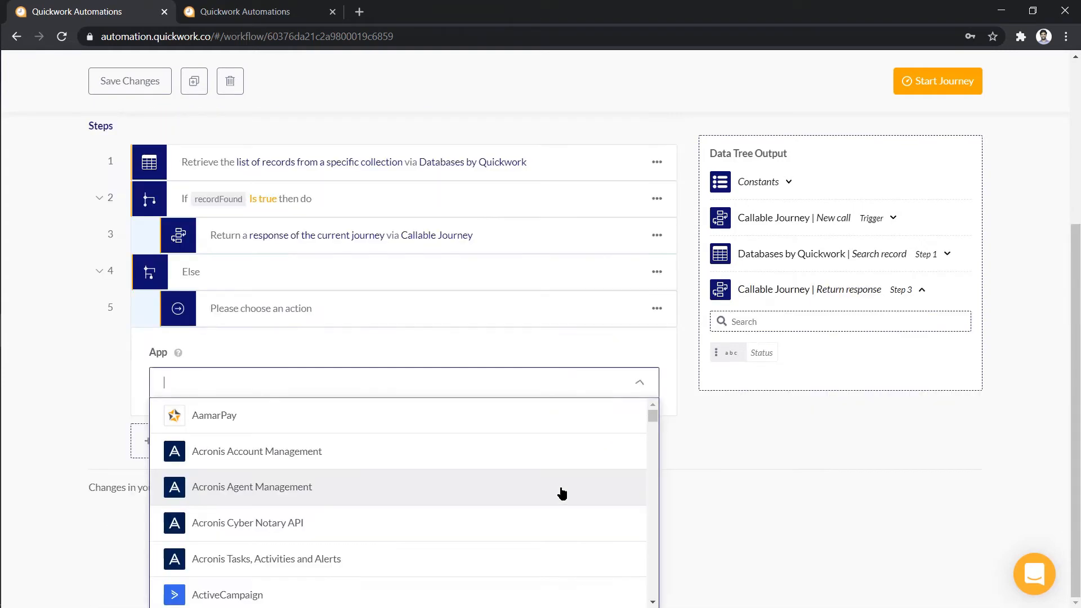
{"action": "type", "text": "call"}
{"action": "left_click", "coordinate": [561, 496]}
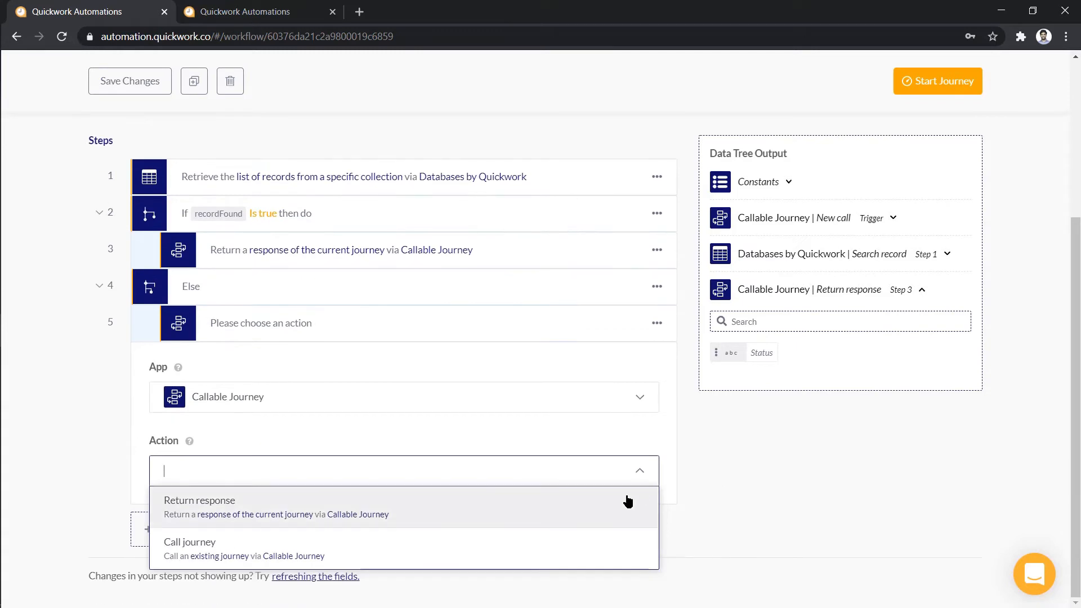
{"action": "left_click", "coordinate": [627, 500]}
{"action": "scroll", "coordinate": [628, 499], "scroll_direction": "down", "scroll_amount": 3}
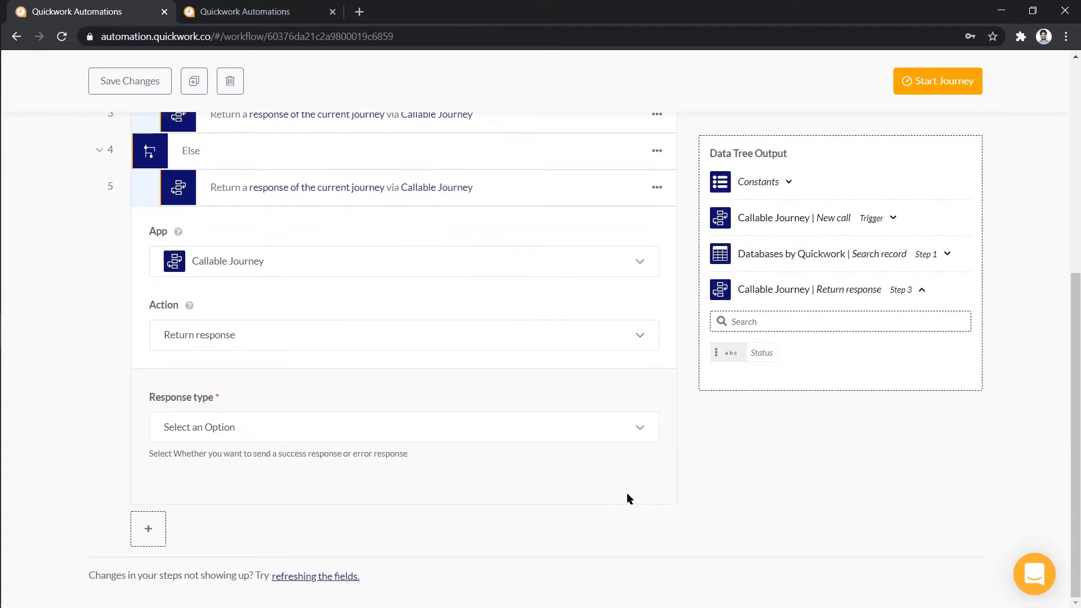
{"action": "left_click", "coordinate": [619, 439]}
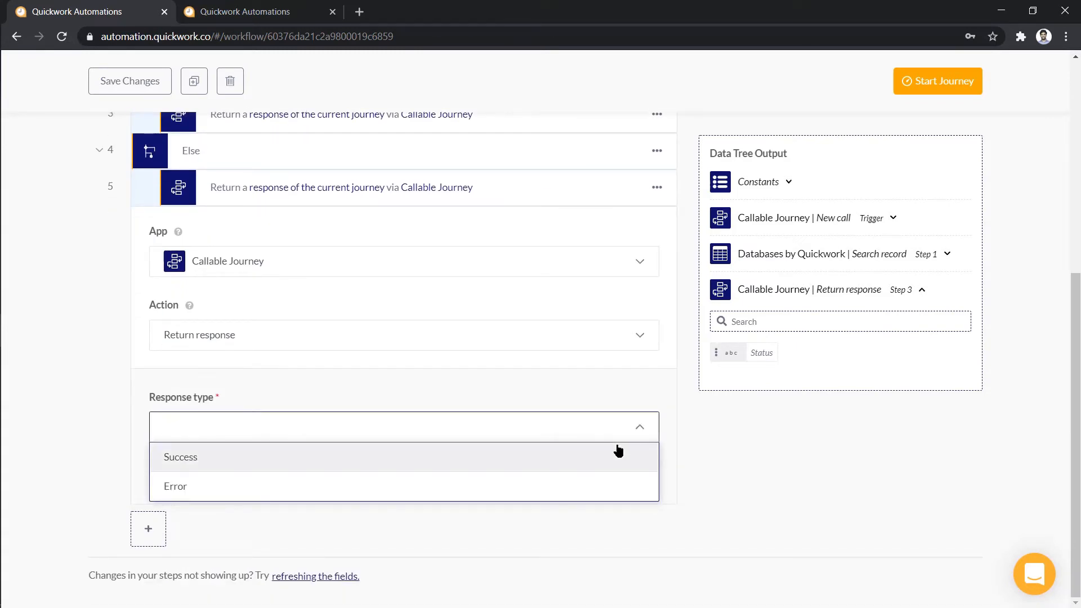
{"action": "left_click", "coordinate": [618, 456]}
{"action": "scroll", "coordinate": [617, 444], "scroll_direction": "down", "scroll_amount": 3}
{"action": "left_click", "coordinate": [617, 445]}
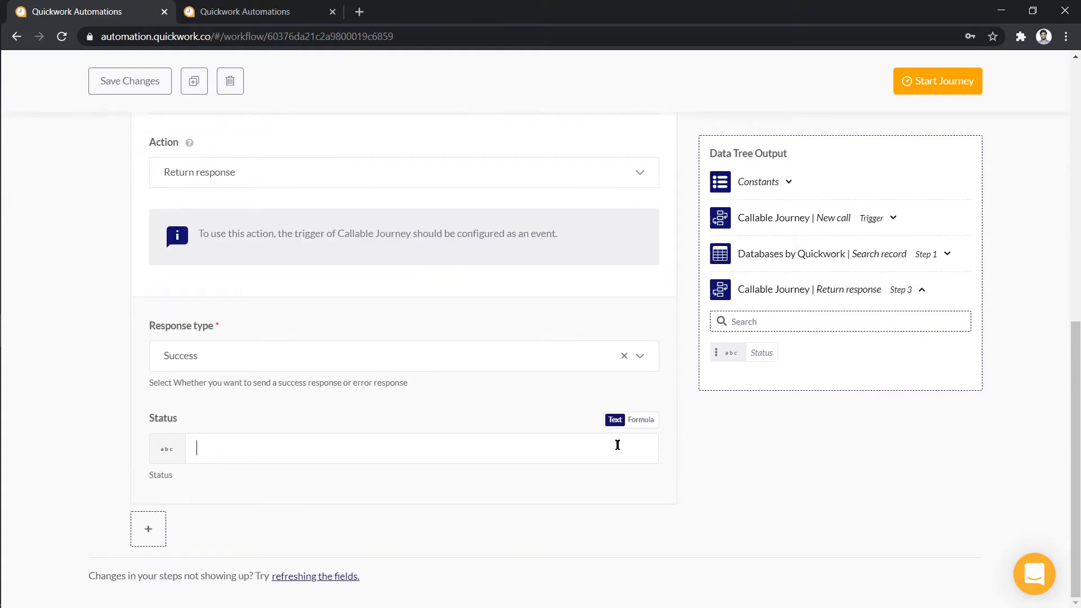
{"action": "type", "text": "false"}
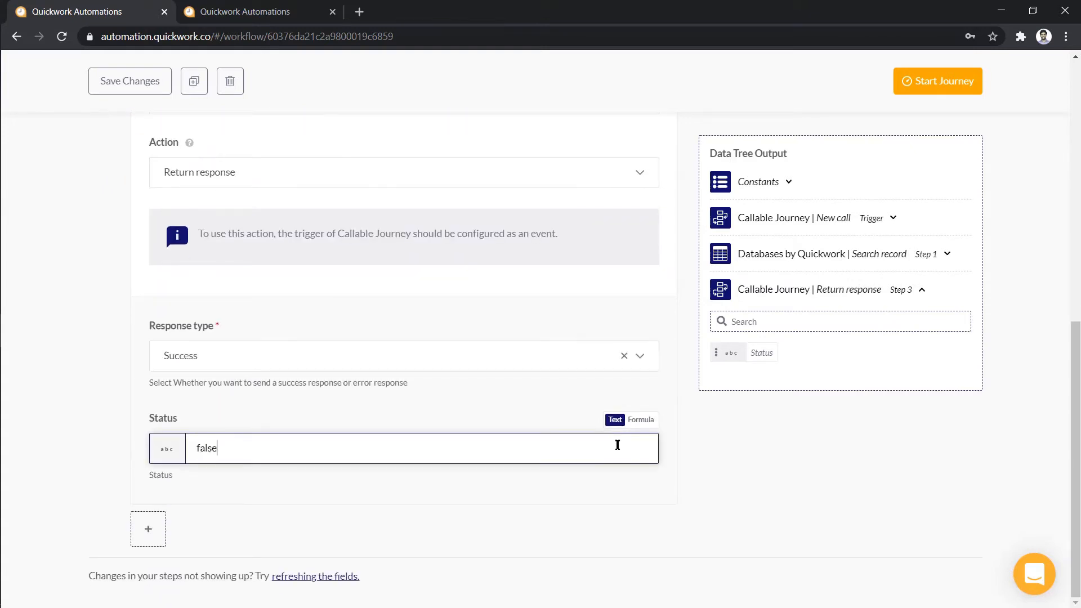
{"action": "left_click", "coordinate": [720, 456]}
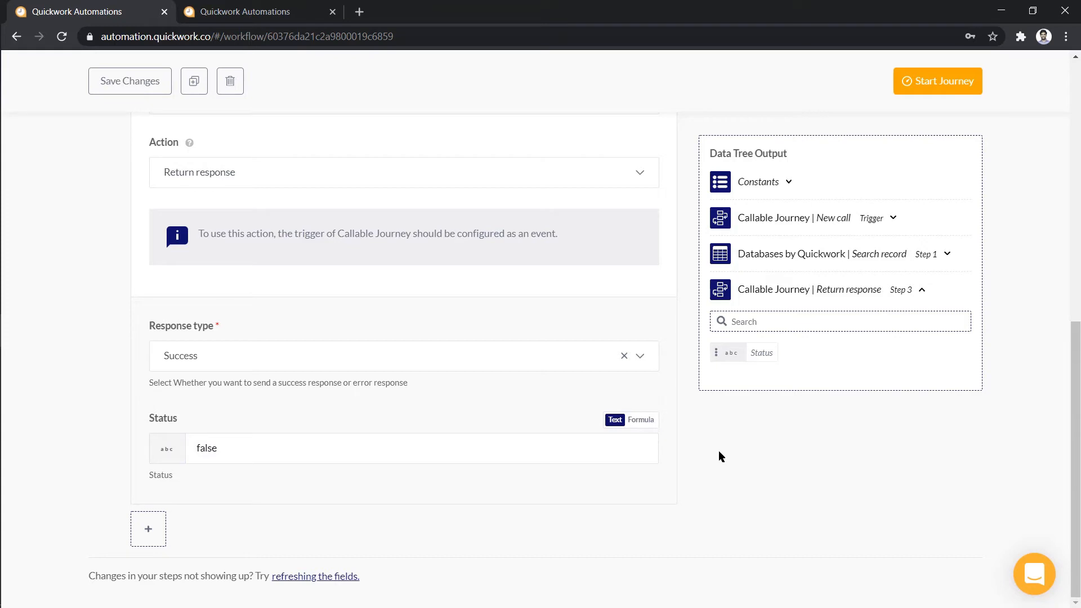
Rename the journey to 'Login API', save the changes and start the journey
{"action": "scroll", "coordinate": [718, 450], "scroll_direction": "up", "scroll_amount": 10}
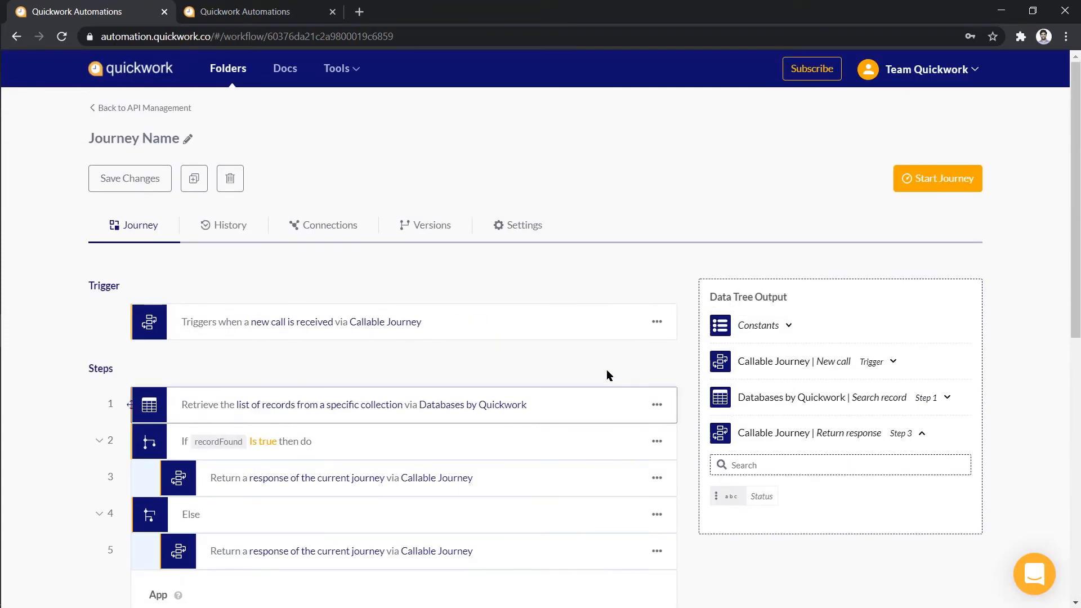
{"action": "left_click", "coordinate": [188, 139]}
{"action": "key", "text": "ctrl+a"}
{"action": "type", "text": "L"}
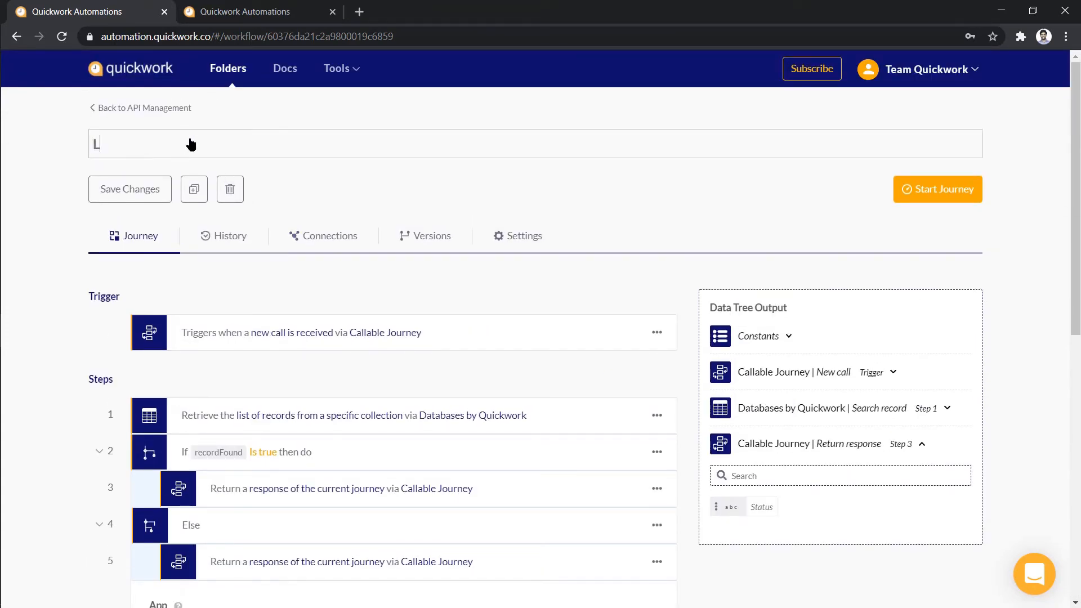
{"action": "type", "text": "ogin API"}
{"action": "left_click", "coordinate": [165, 184]}
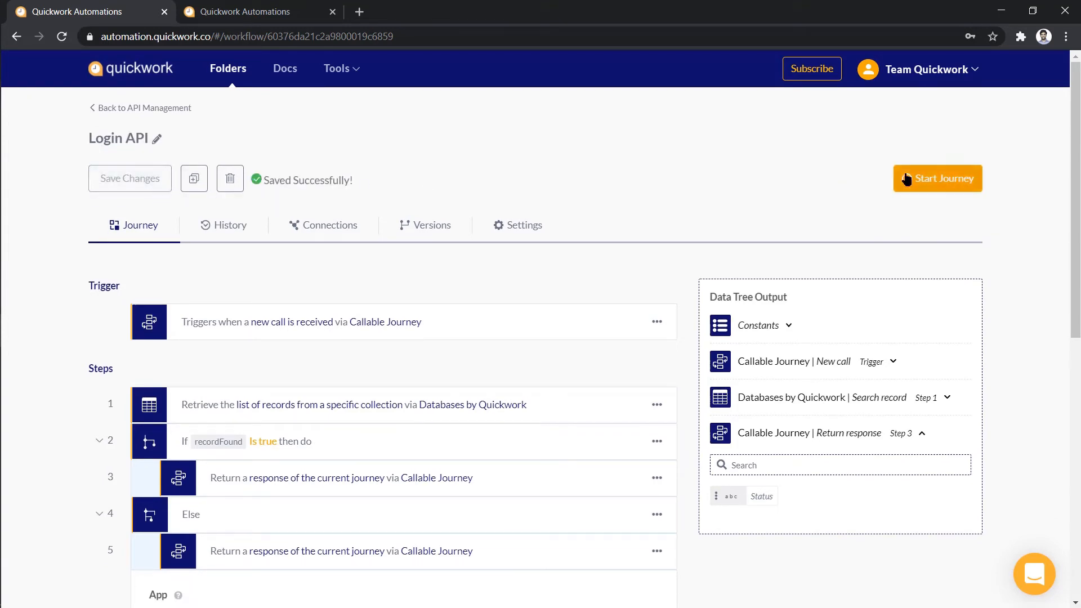
{"action": "left_click", "coordinate": [906, 179]}
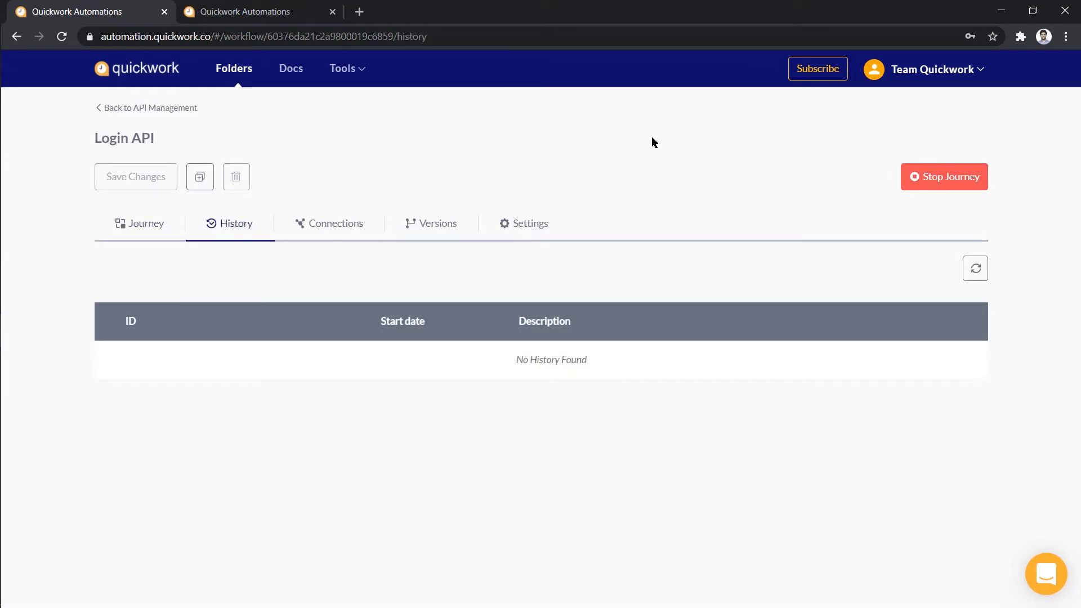
{"action": "left_click", "coordinate": [332, 69]}
Open Tools > API Management in a new tab and begin a new API collection
{"action": "middle_click", "coordinate": [355, 106]}
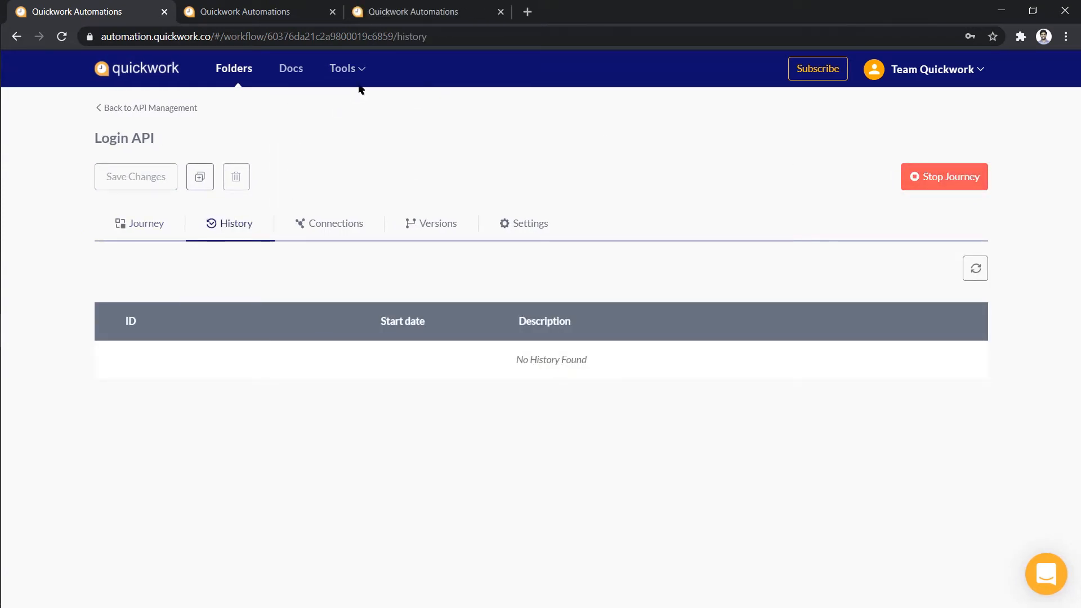
{"action": "left_click", "coordinate": [444, 13]}
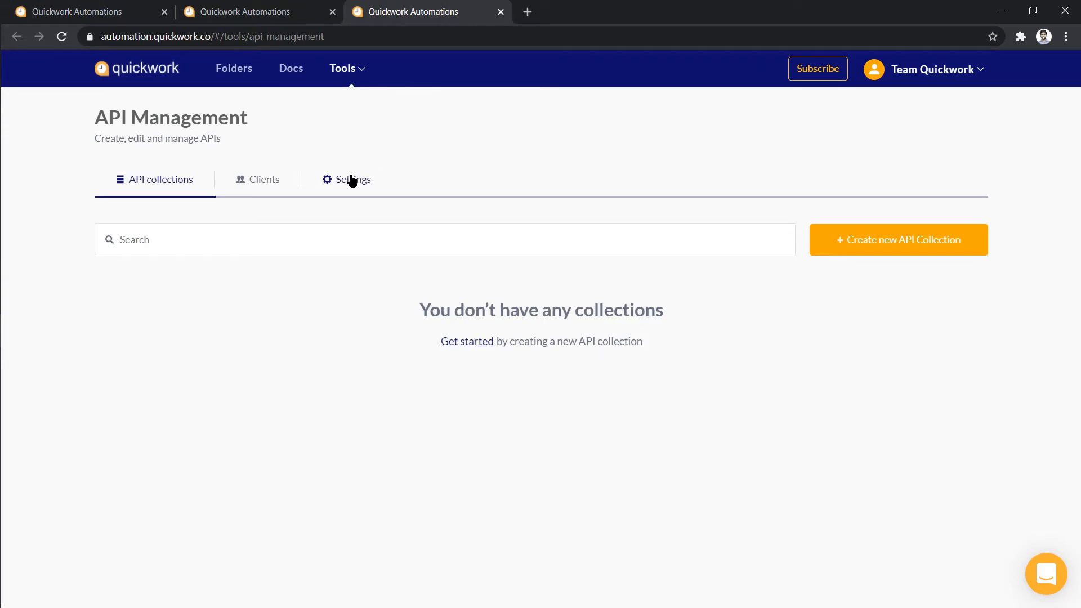
{"action": "left_click", "coordinate": [351, 181]}
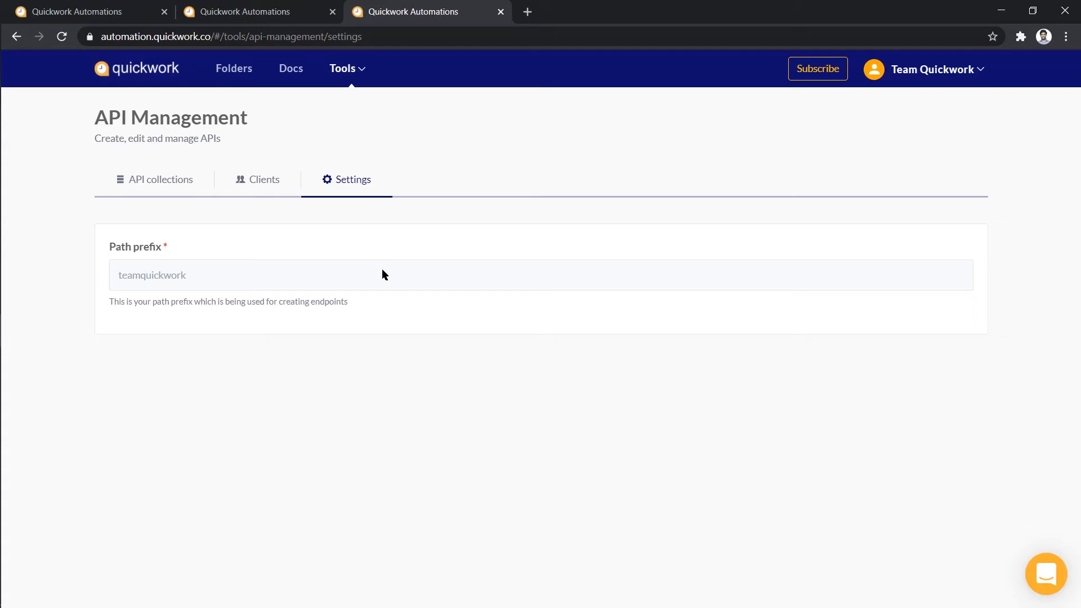
{"action": "left_click", "coordinate": [171, 188]}
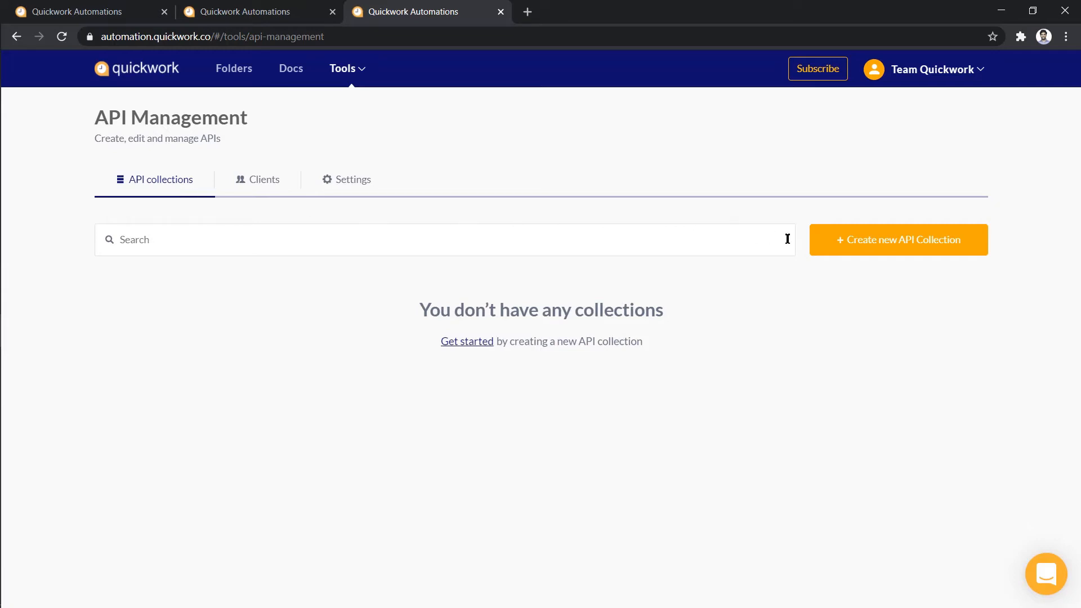
{"action": "left_click", "coordinate": [851, 244]}
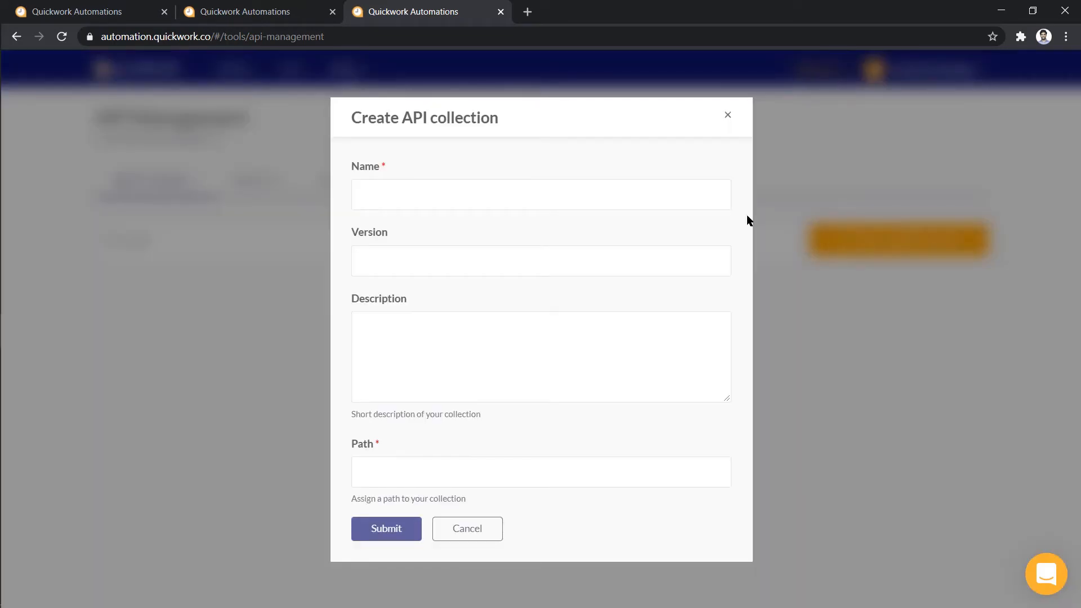
Submit collection 'Login APIs Access', version 1, path loginmain, described 'check credentials and reply with status'
{"action": "left_click", "coordinate": [630, 189]}
{"action": "type", "text": "Login APIs Access"}
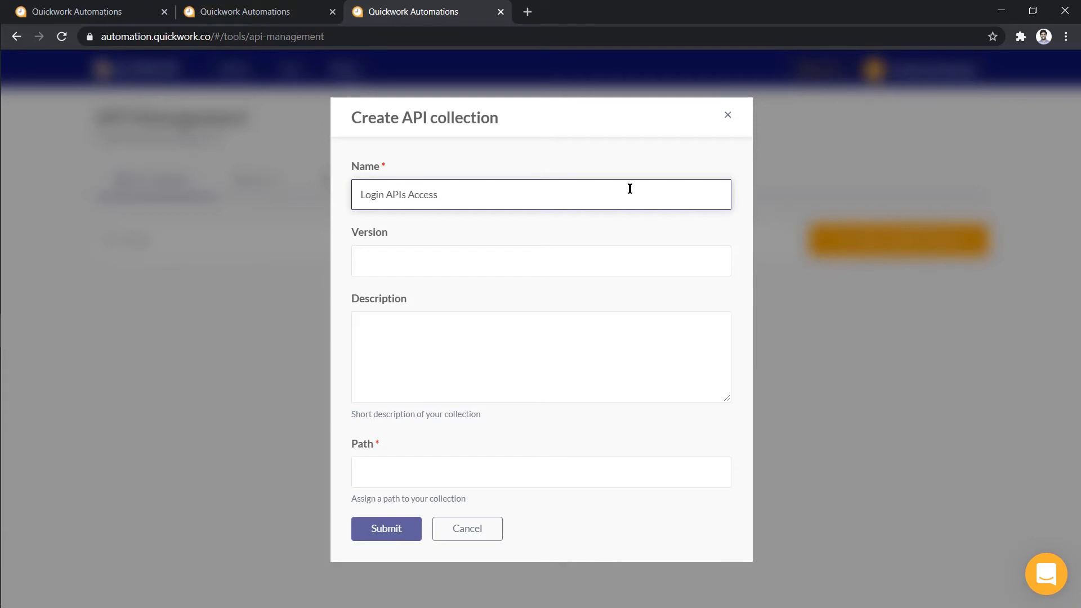
{"action": "left_click", "coordinate": [614, 261]}
{"action": "type", "text": "1"}
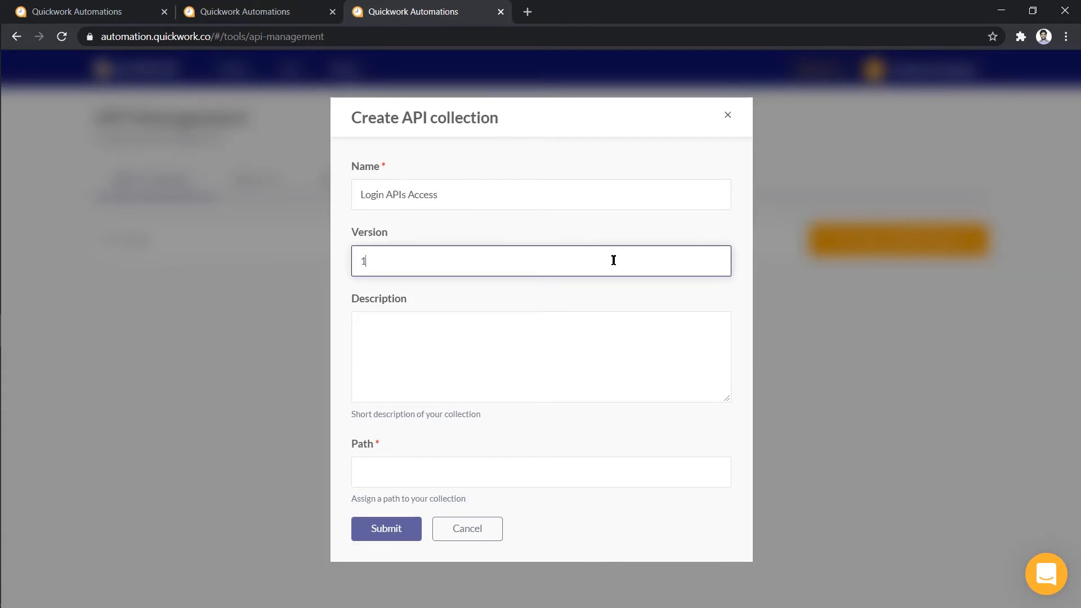
{"action": "left_click", "coordinate": [586, 322]}
{"action": "type", "text": "check credentials and reply with statu"}
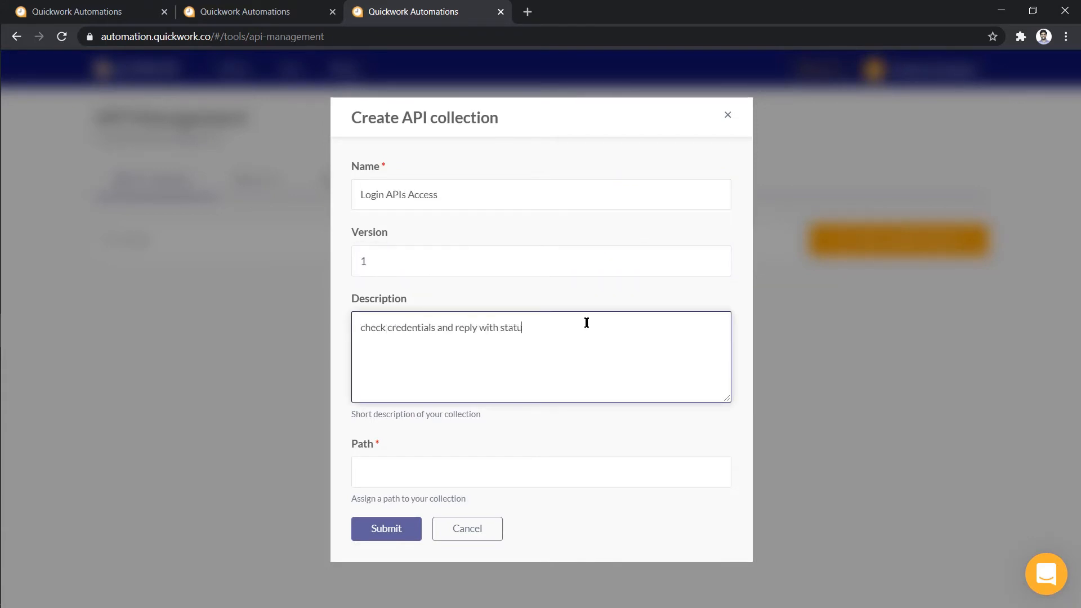
{"action": "type", "text": "s"}
{"action": "left_click", "coordinate": [538, 465]}
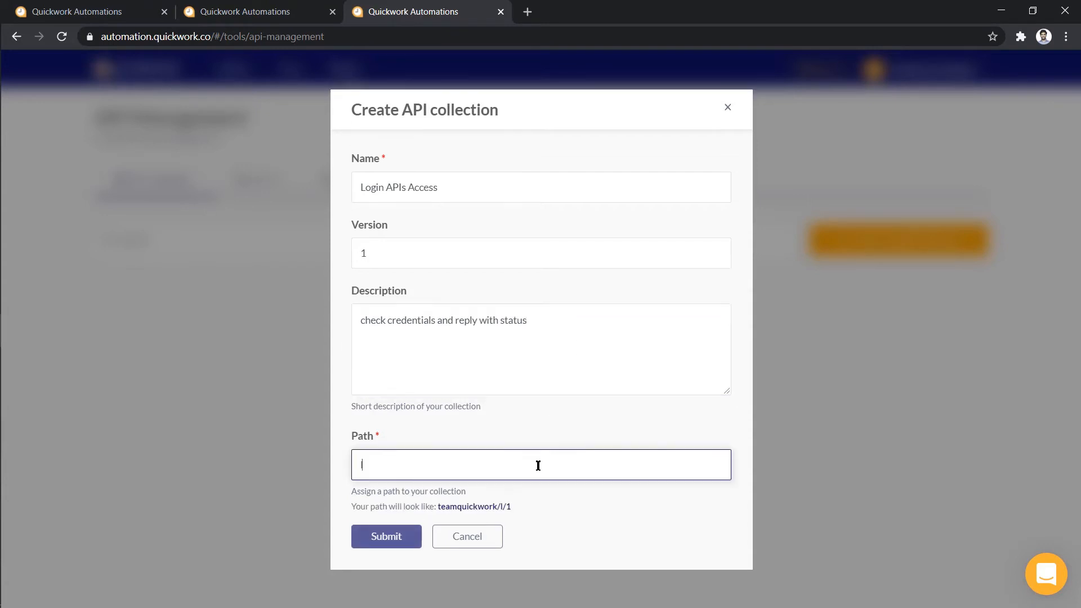
{"action": "type", "text": "loginmain"}
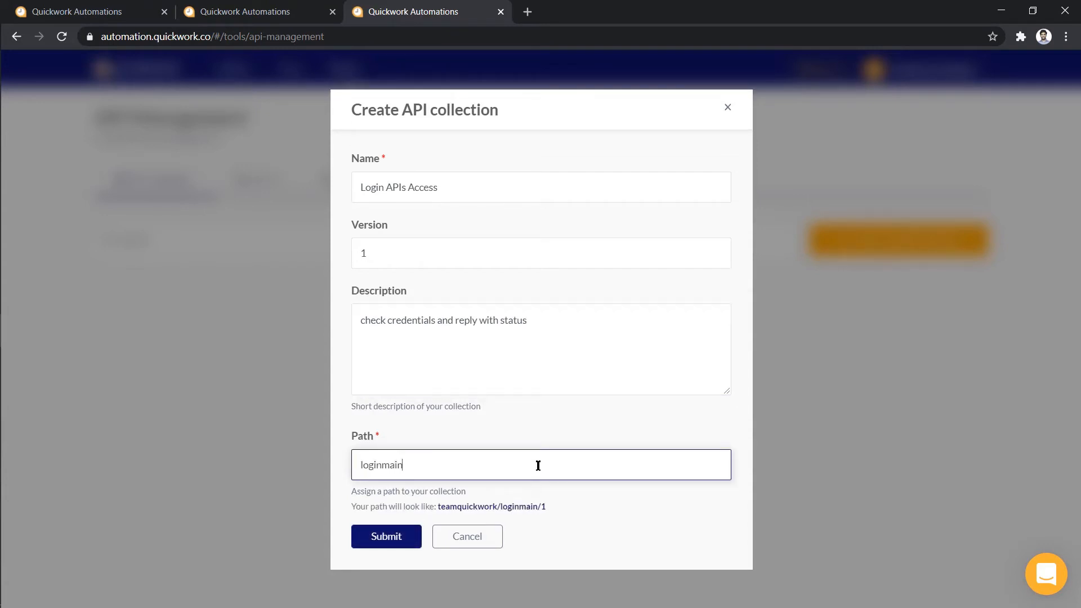
{"action": "left_click", "coordinate": [569, 506]}
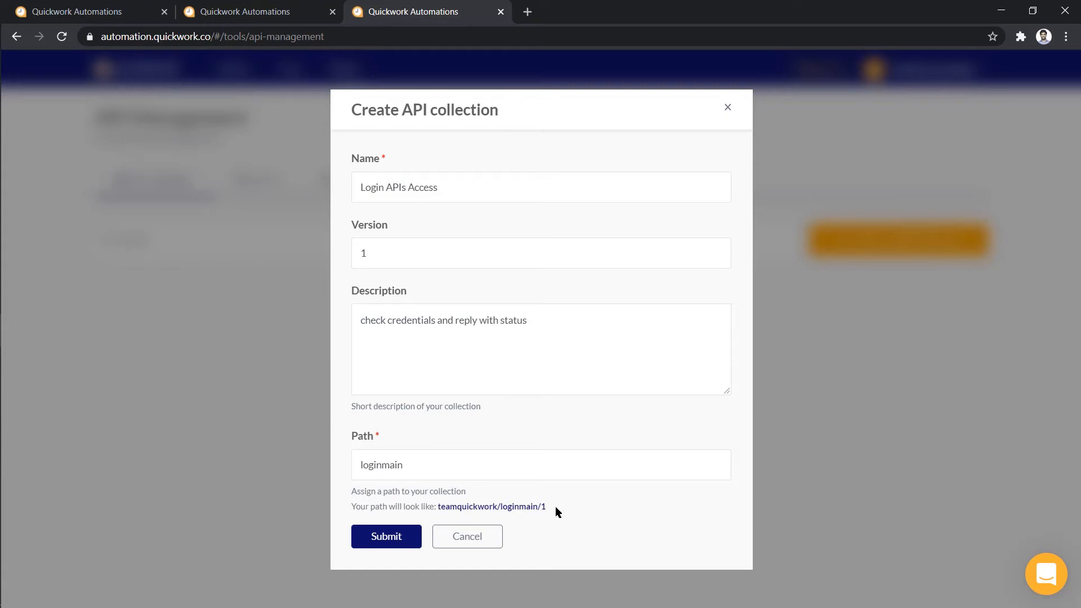
{"action": "left_click_drag", "start_coordinate": [555, 507], "coordinate": [438, 506]}
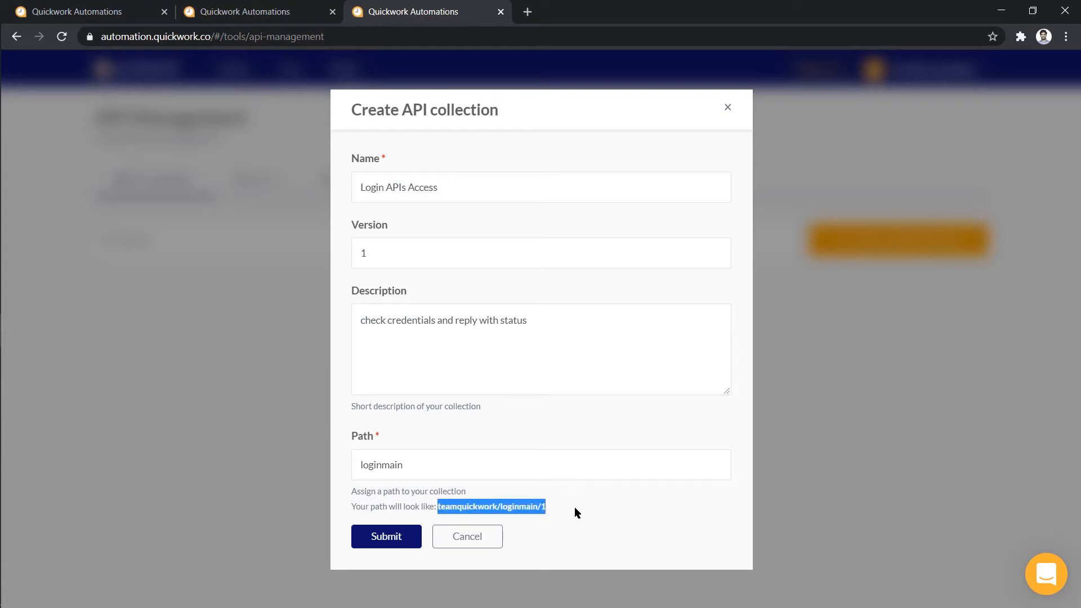
{"action": "left_click", "coordinate": [518, 519]}
{"action": "left_click", "coordinate": [403, 539]}
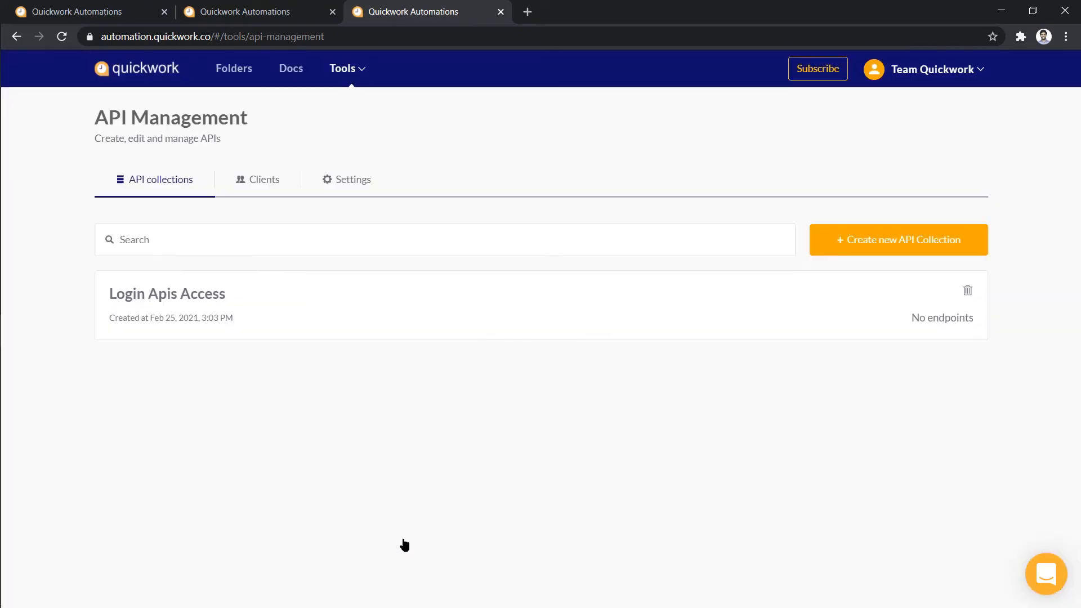
In Login APIs Access, create endpoint 'Login API Check' linked to the Login API journey
{"action": "left_click", "coordinate": [543, 331]}
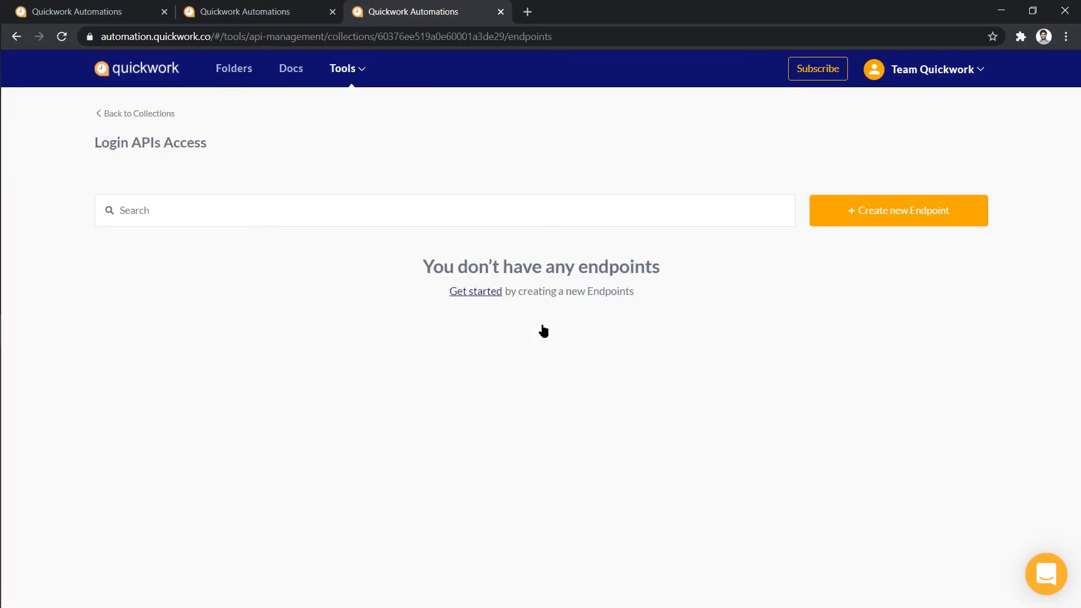
{"action": "left_click", "coordinate": [827, 212]}
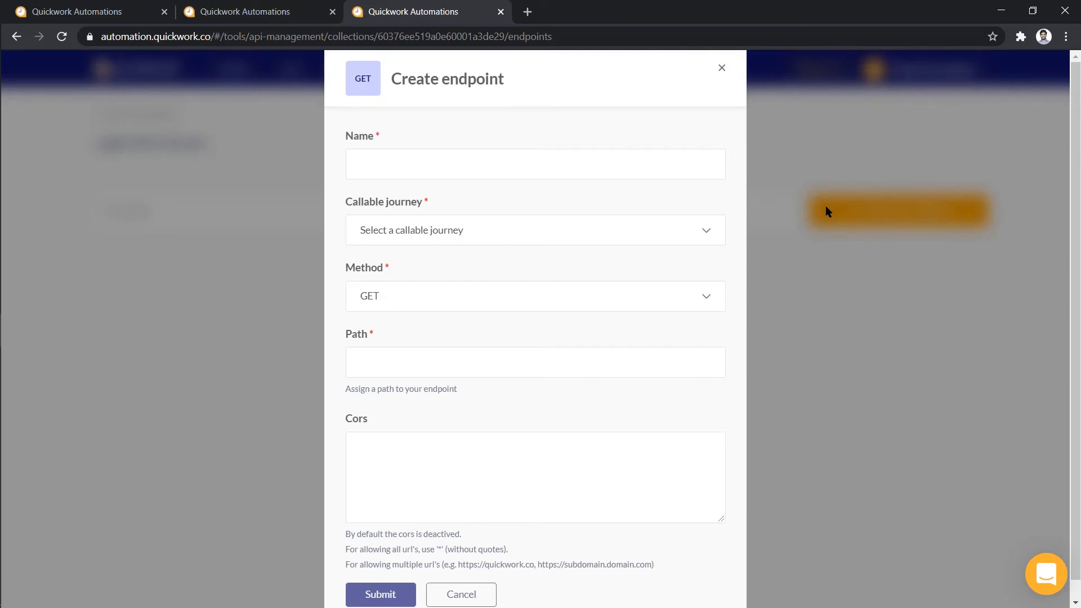
{"action": "left_click", "coordinate": [713, 161]}
{"action": "type", "text": "Login API Check"}
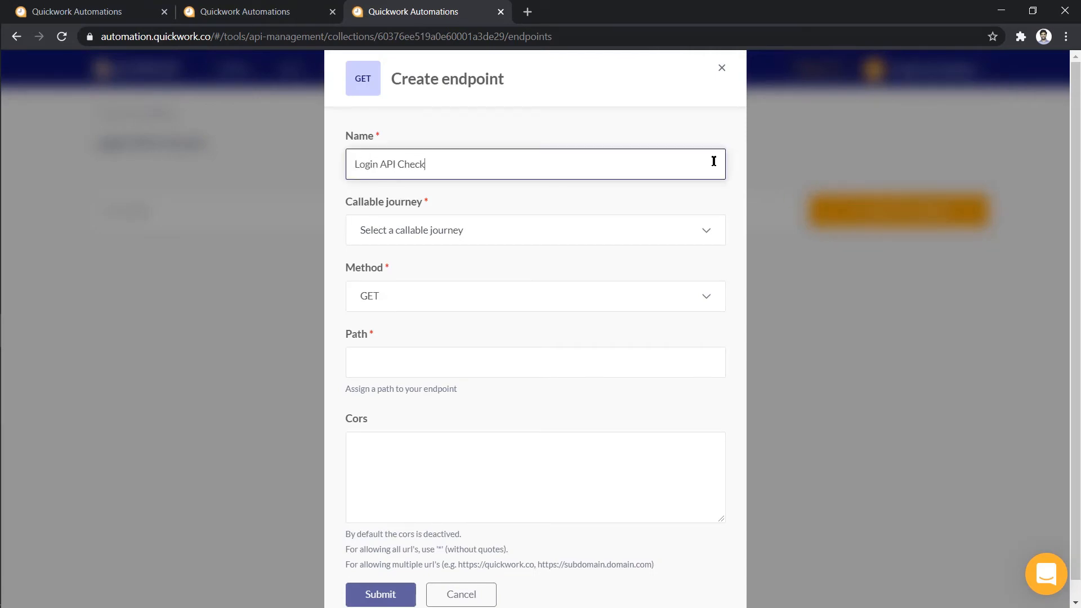
{"action": "left_click", "coordinate": [704, 228]}
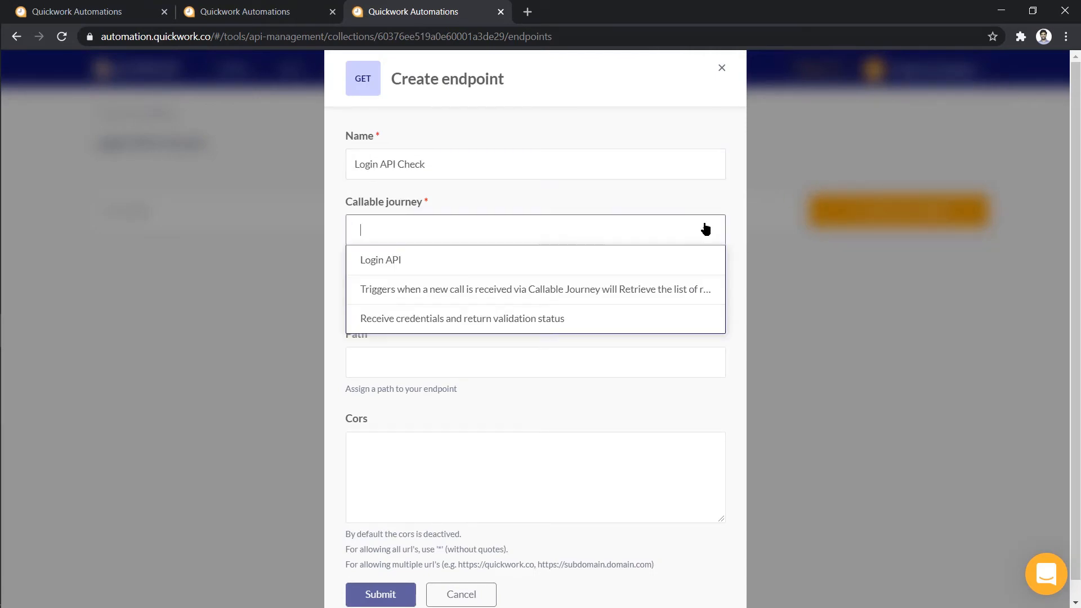
{"action": "left_click", "coordinate": [689, 257]}
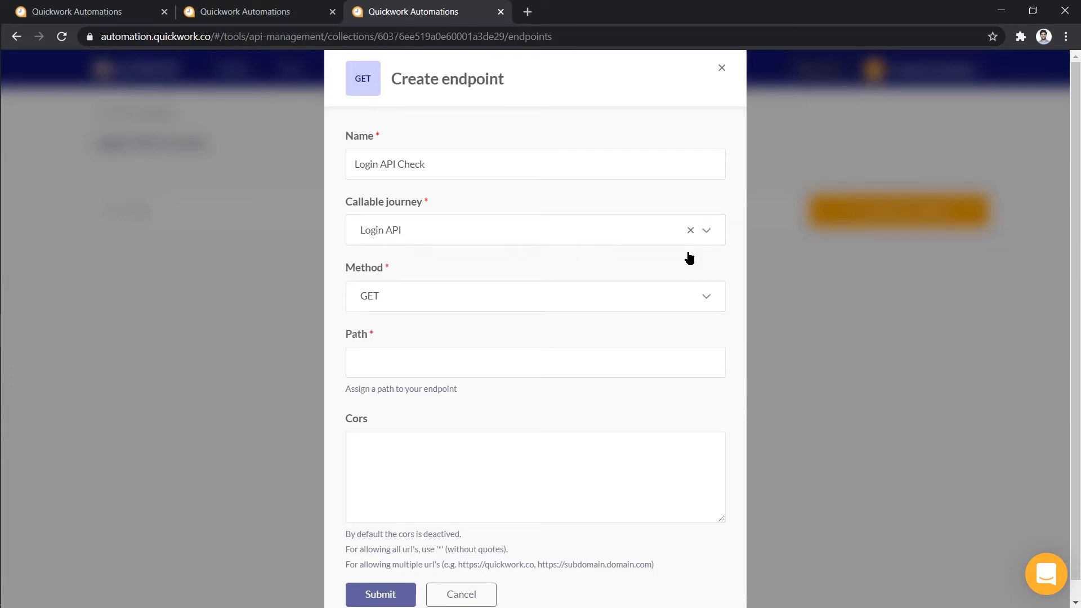
Set the endpoint to POST with path logincheck and CORS *, then submit it
{"action": "left_click", "coordinate": [705, 297]}
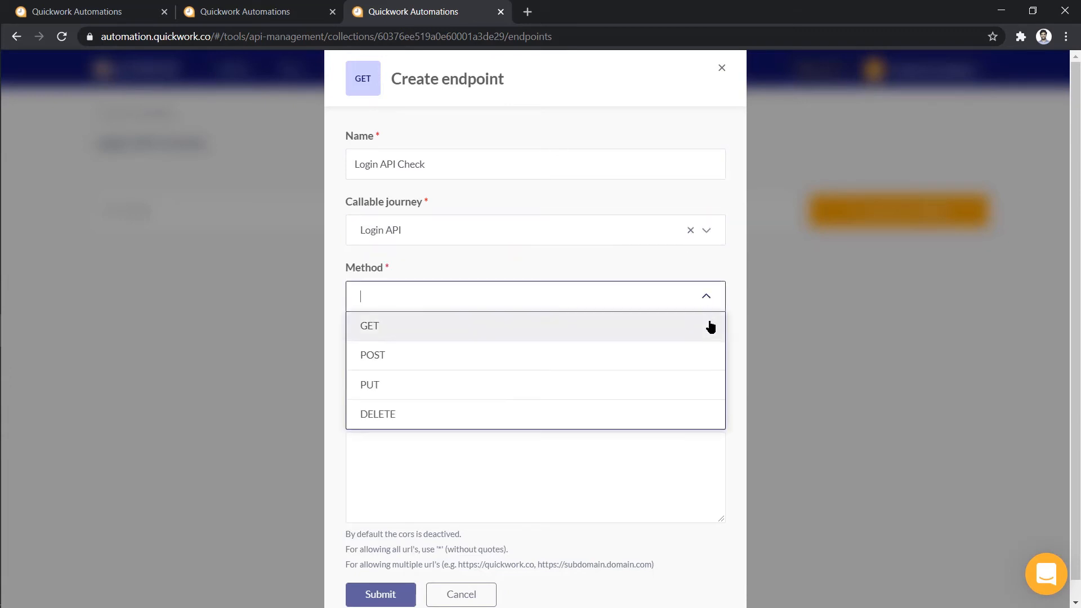
{"action": "left_click", "coordinate": [710, 360]}
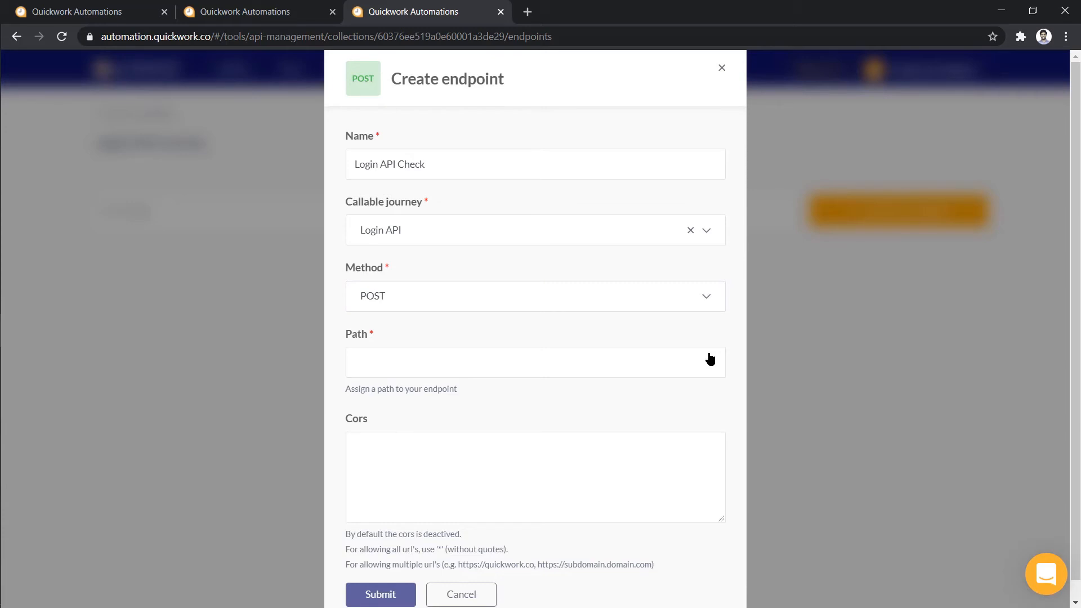
{"action": "left_click", "coordinate": [710, 359]}
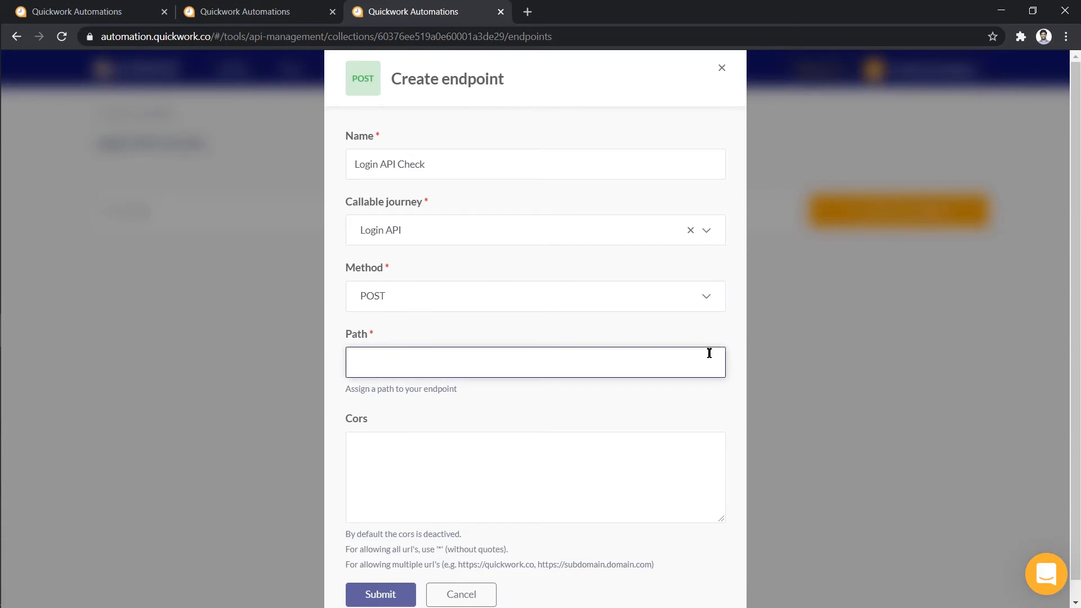
{"action": "type", "text": "logincheck"}
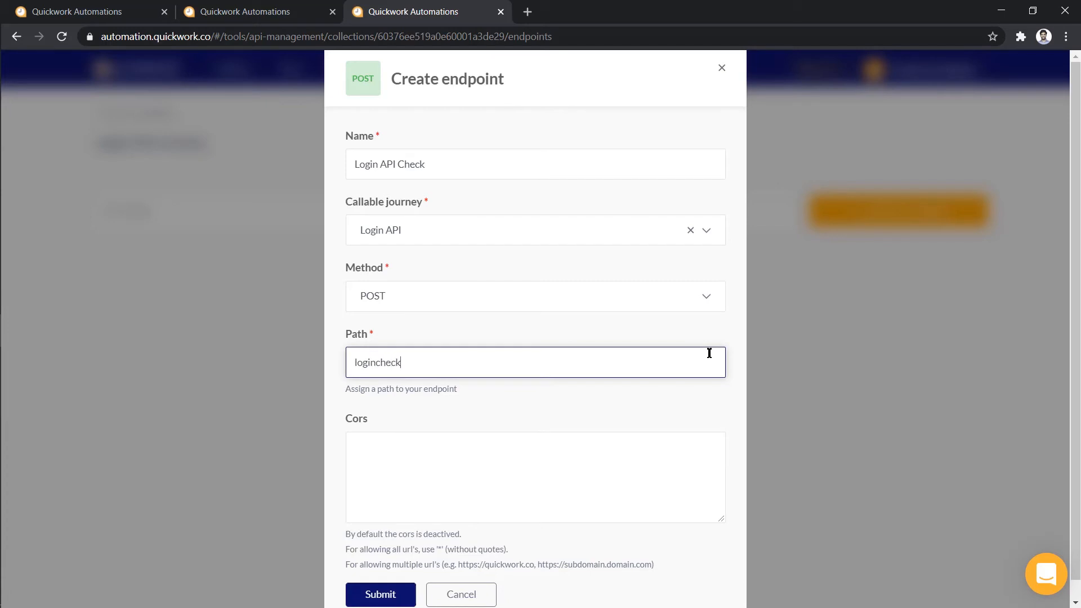
{"action": "left_click", "coordinate": [700, 447]}
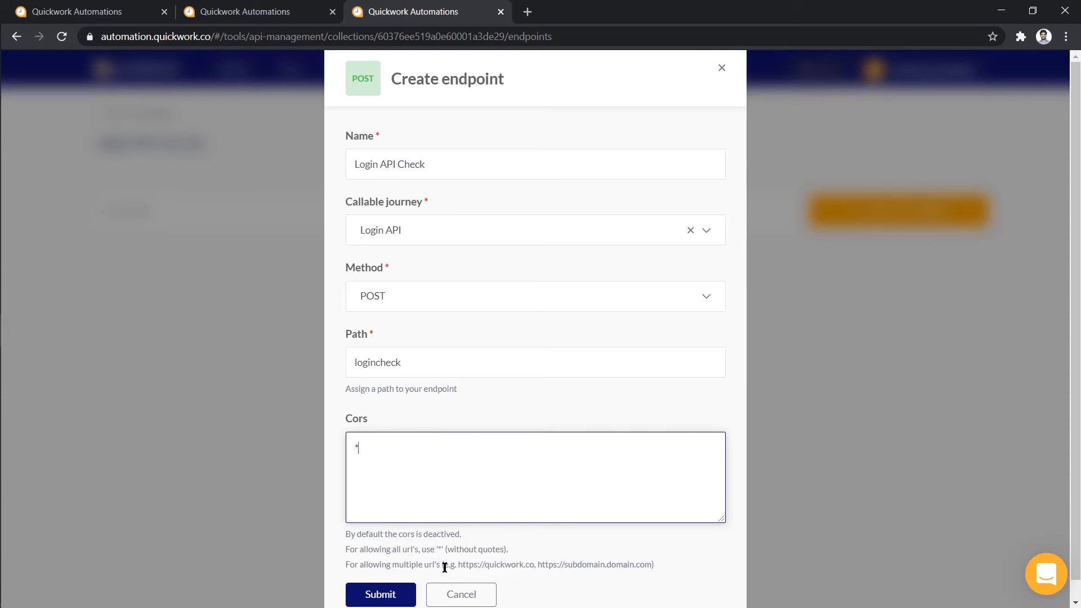
{"action": "left_click", "coordinate": [405, 596]}
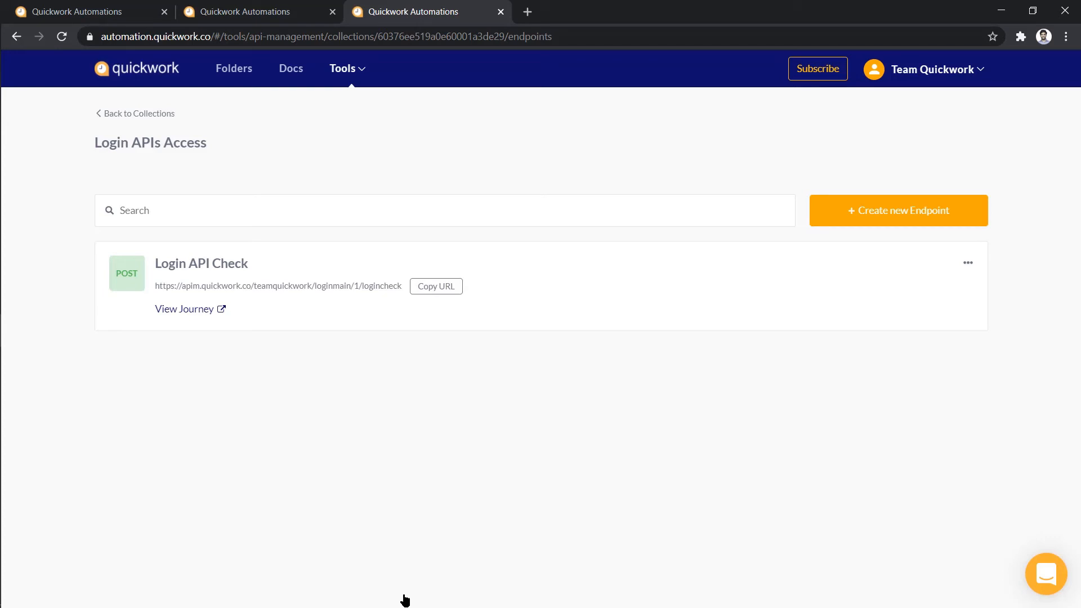
Create a client named 'Login API QW' from the Clients list and open its page
{"action": "left_click", "coordinate": [163, 115]}
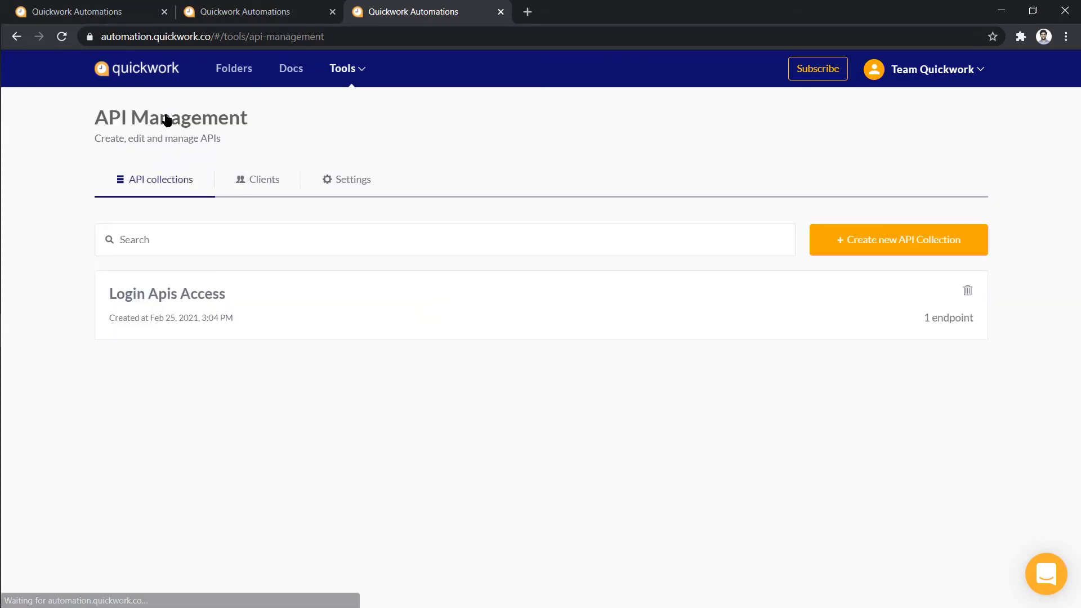
{"action": "left_click", "coordinate": [244, 179]}
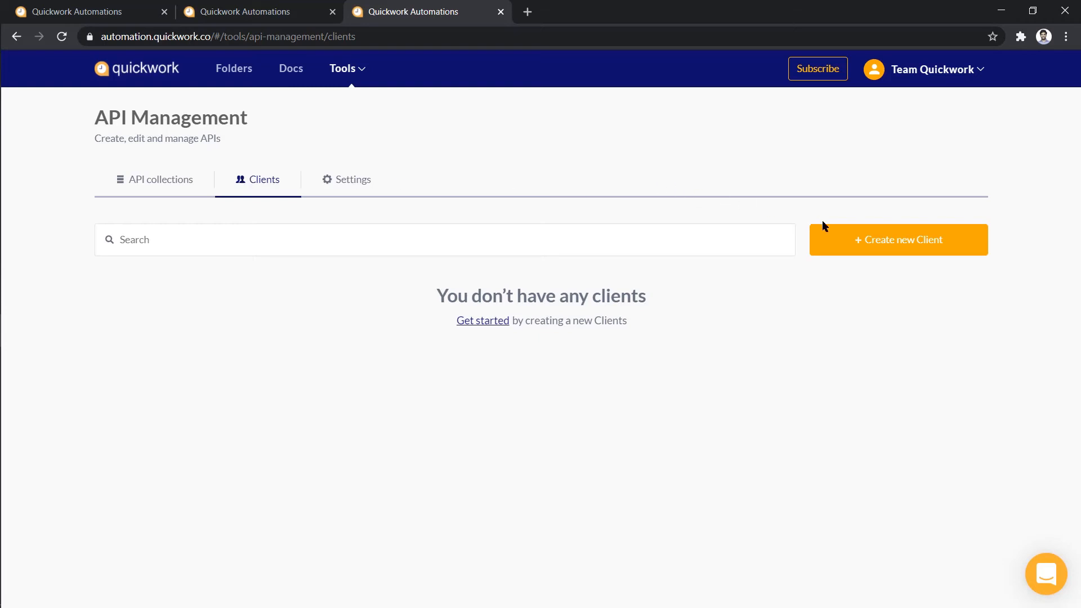
{"action": "left_click", "coordinate": [839, 239]}
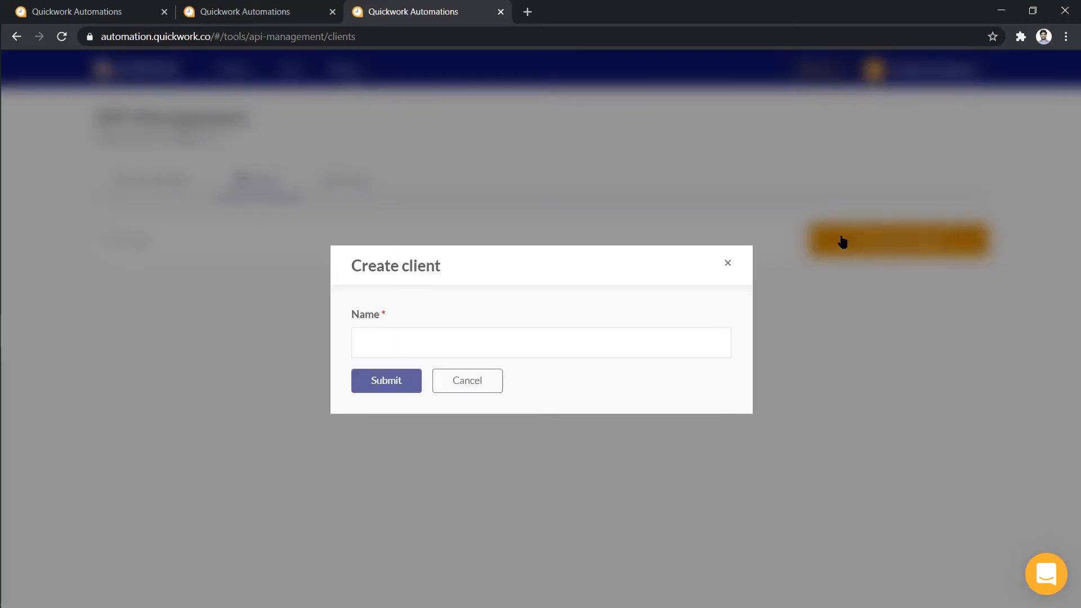
{"action": "left_click", "coordinate": [606, 334]}
{"action": "type", "text": "Login API"}
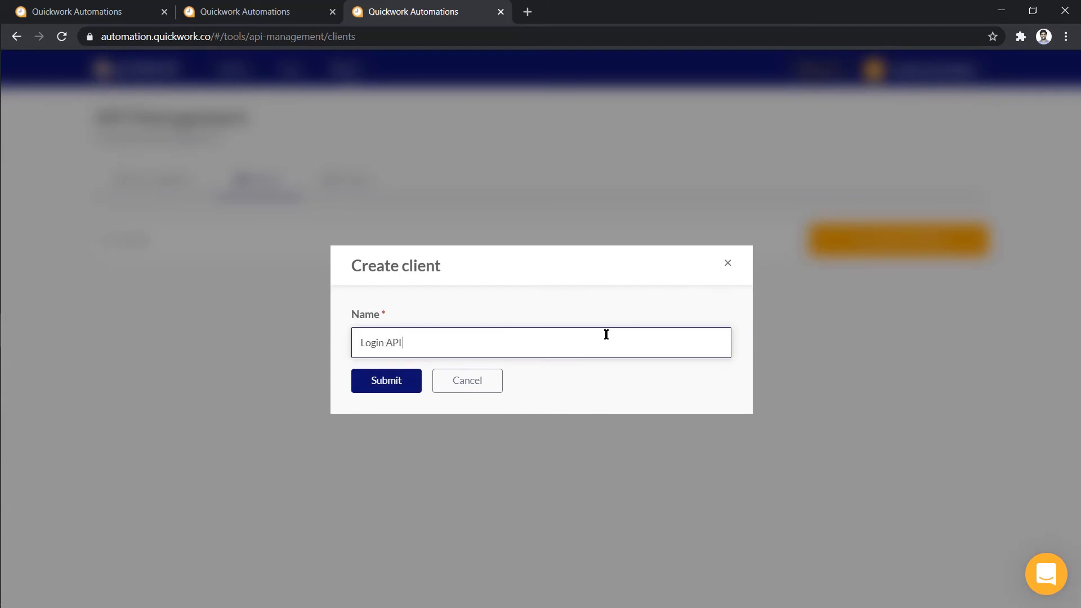
{"action": "type", "text": " QW"}
{"action": "left_click", "coordinate": [373, 388]}
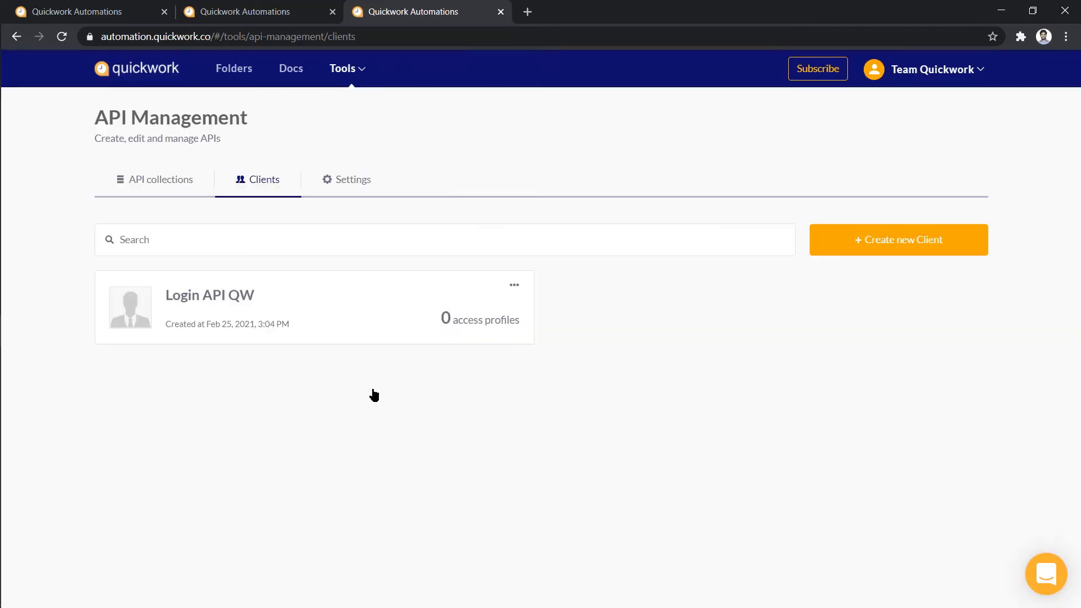
{"action": "left_click", "coordinate": [386, 324]}
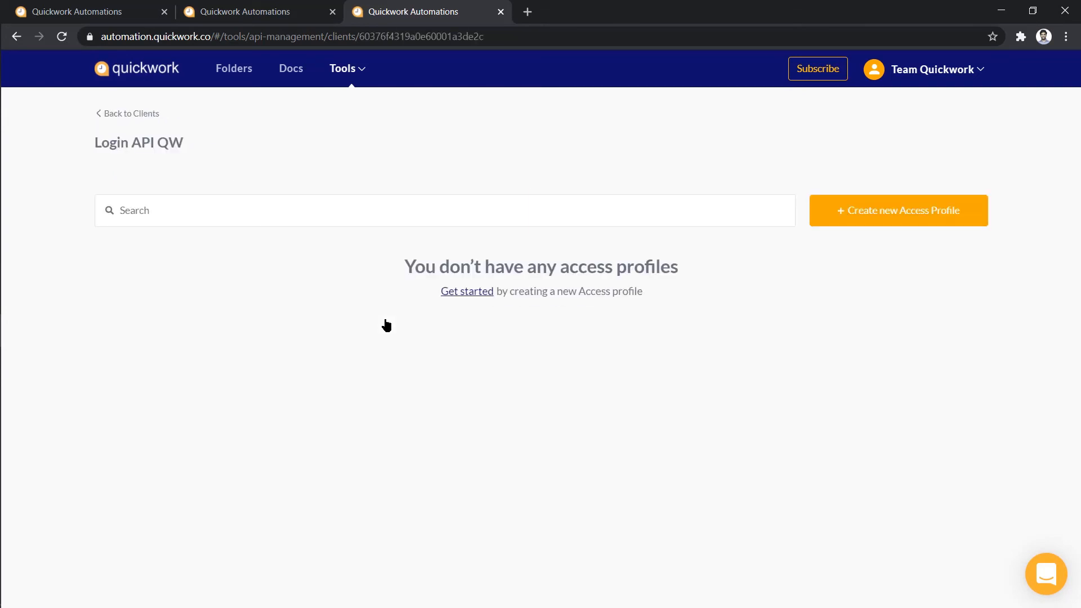
Create the 'Login API Access' profile for the Login APIs Access collection, described 'logincheck'
{"action": "left_click", "coordinate": [877, 210]}
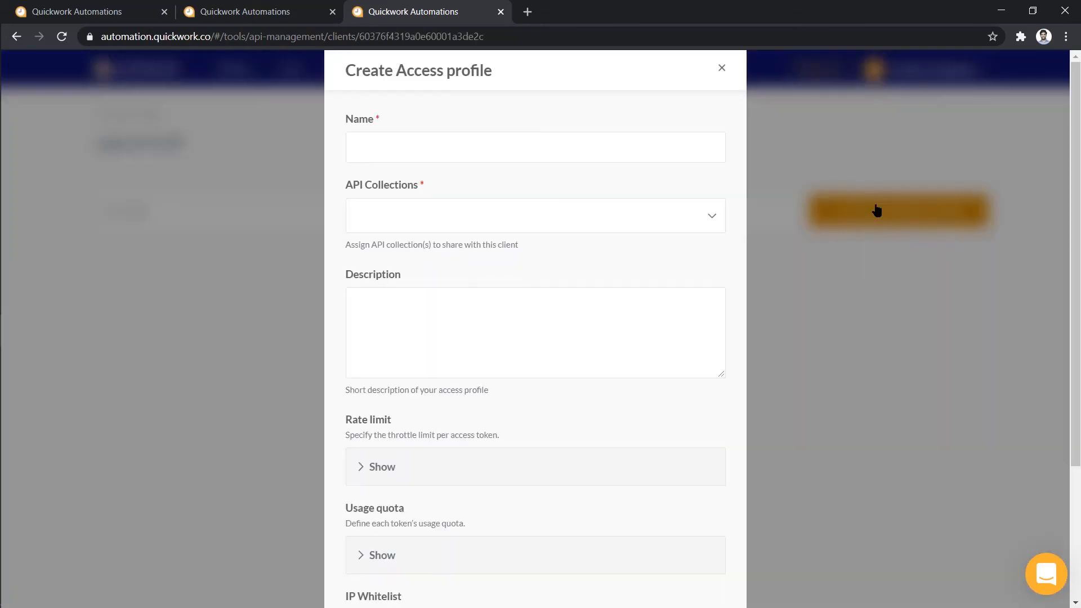
{"action": "left_click", "coordinate": [695, 151]}
{"action": "type", "text": "Login API Access"}
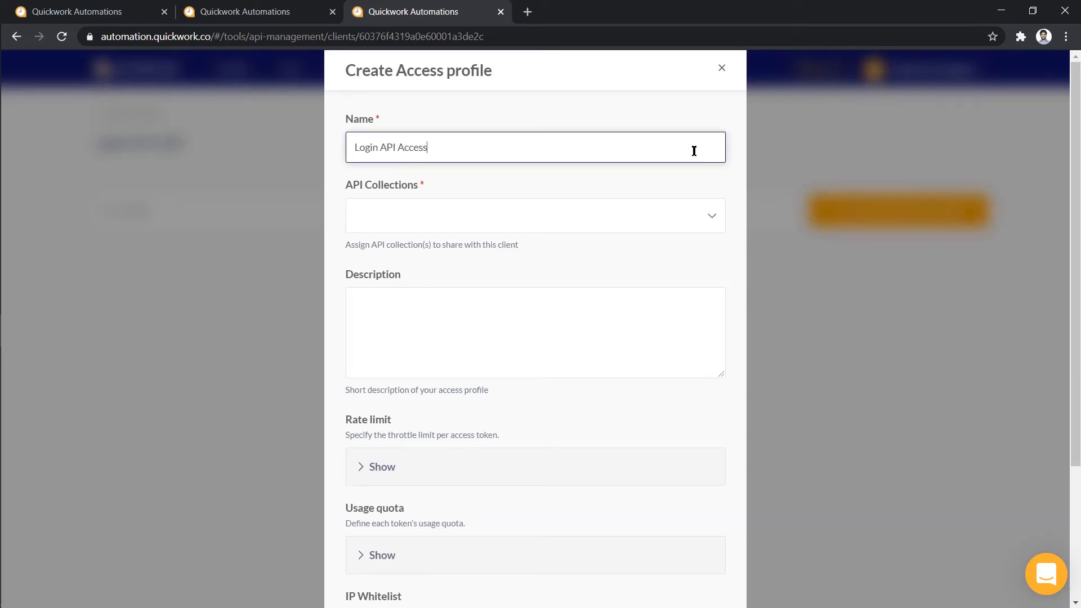
{"action": "left_click", "coordinate": [707, 216]}
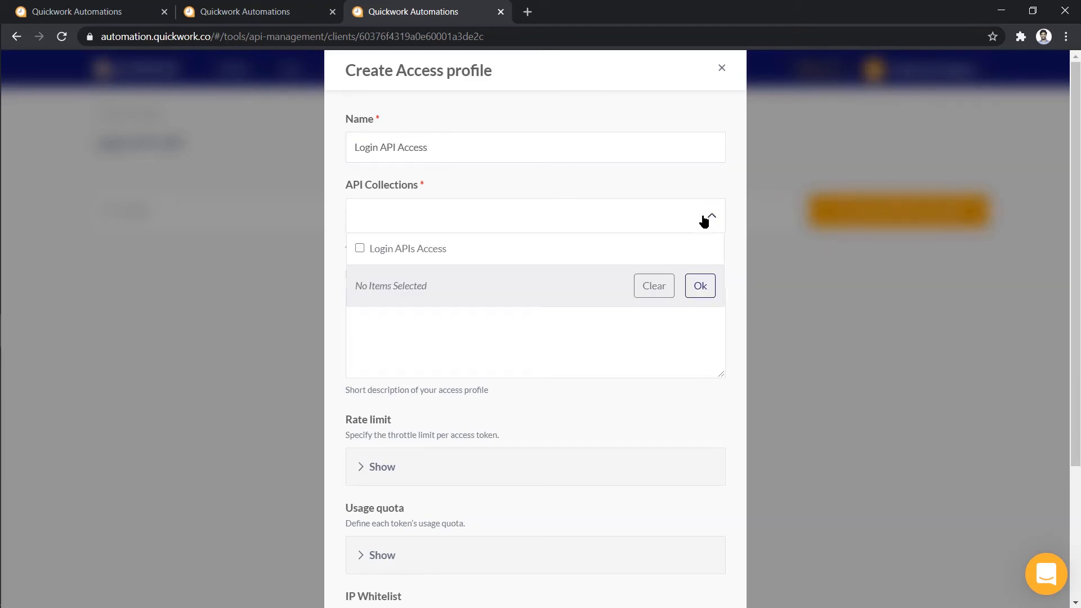
{"action": "left_click", "coordinate": [689, 242]}
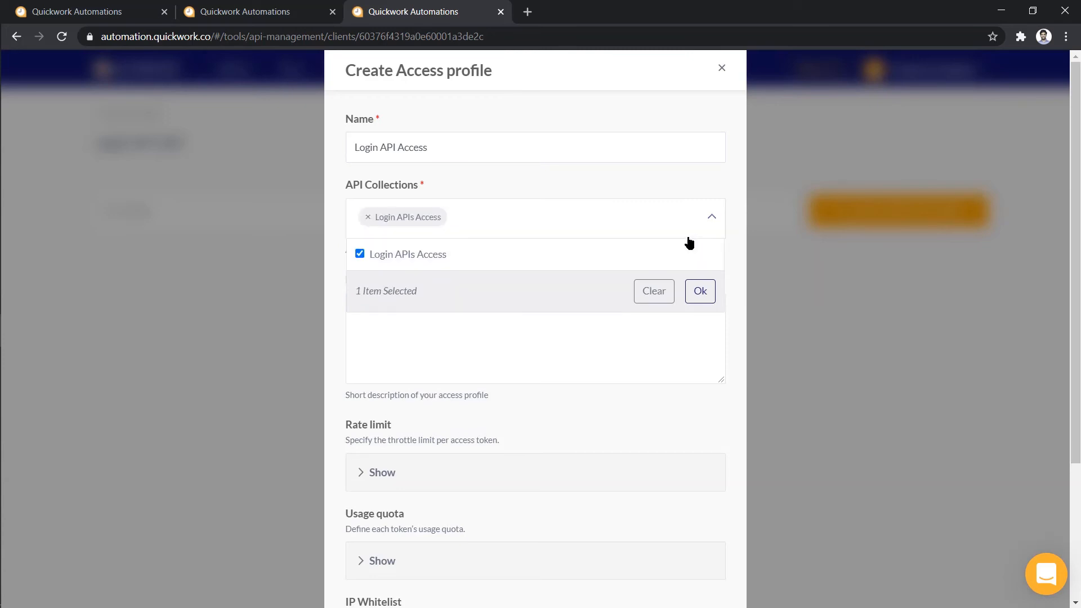
{"action": "left_click", "coordinate": [698, 290]}
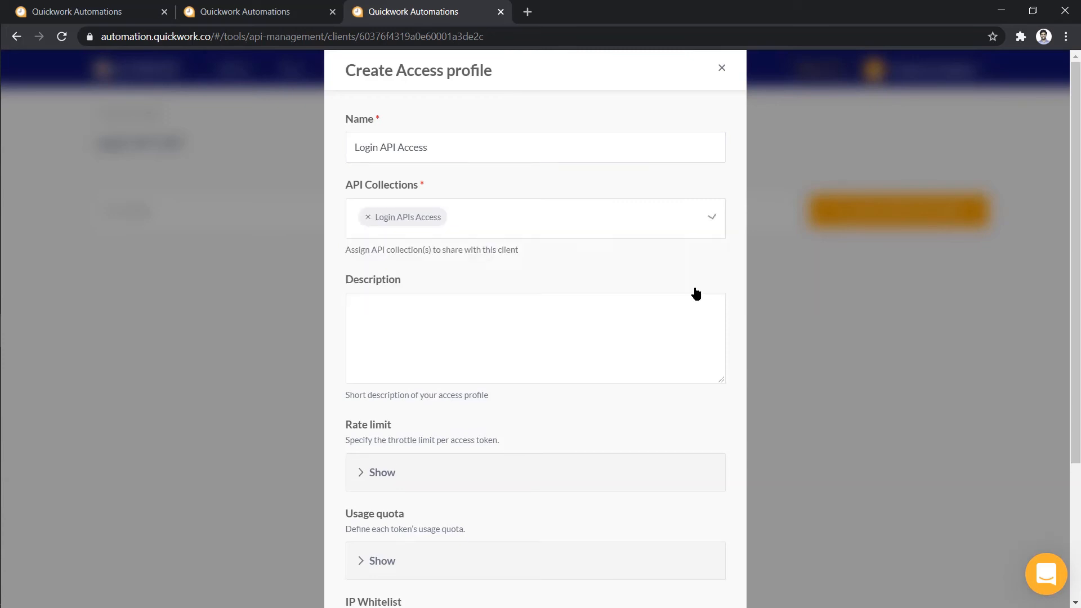
{"action": "left_click", "coordinate": [664, 310]}
{"action": "type", "text": "lo"}
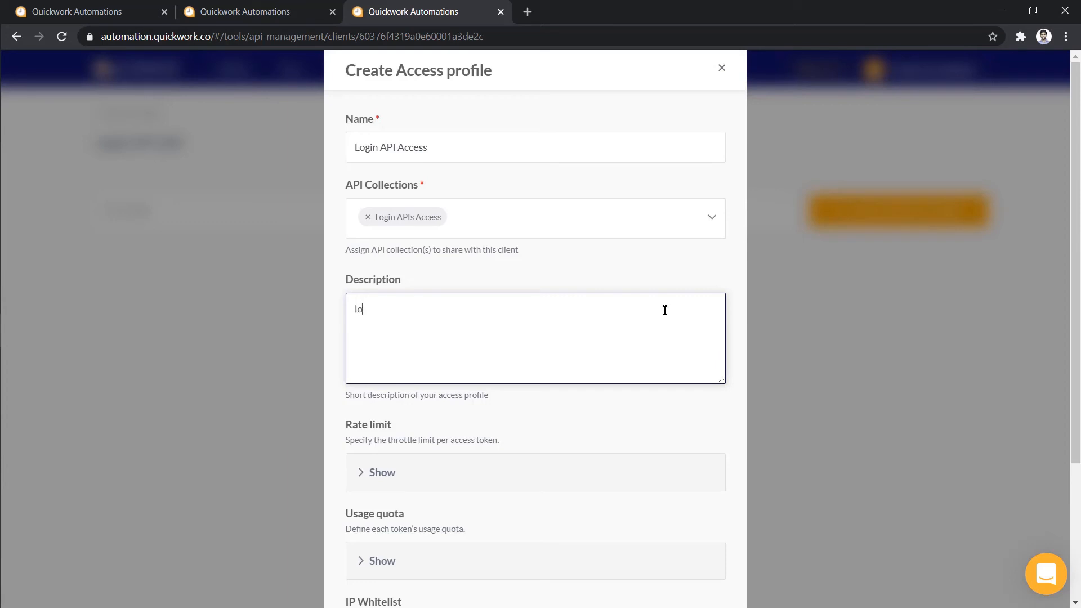
{"action": "type", "text": "gincheck"}
{"action": "scroll", "coordinate": [669, 431], "scroll_direction": "down", "scroll_amount": 2}
{"action": "scroll", "coordinate": [669, 436], "scroll_direction": "down", "scroll_amount": 1}
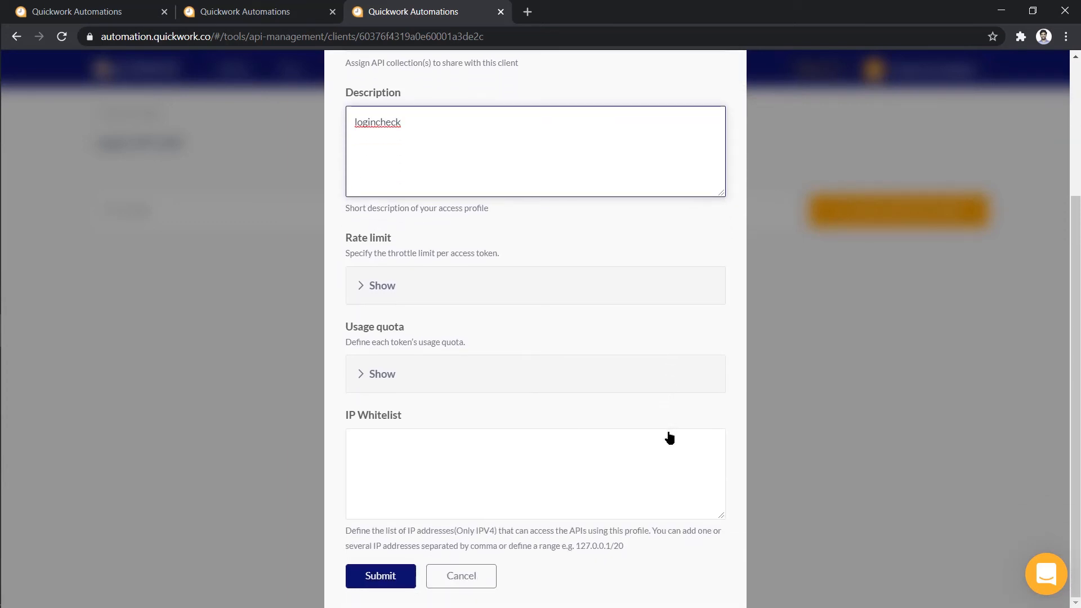
{"action": "left_click", "coordinate": [402, 577]}
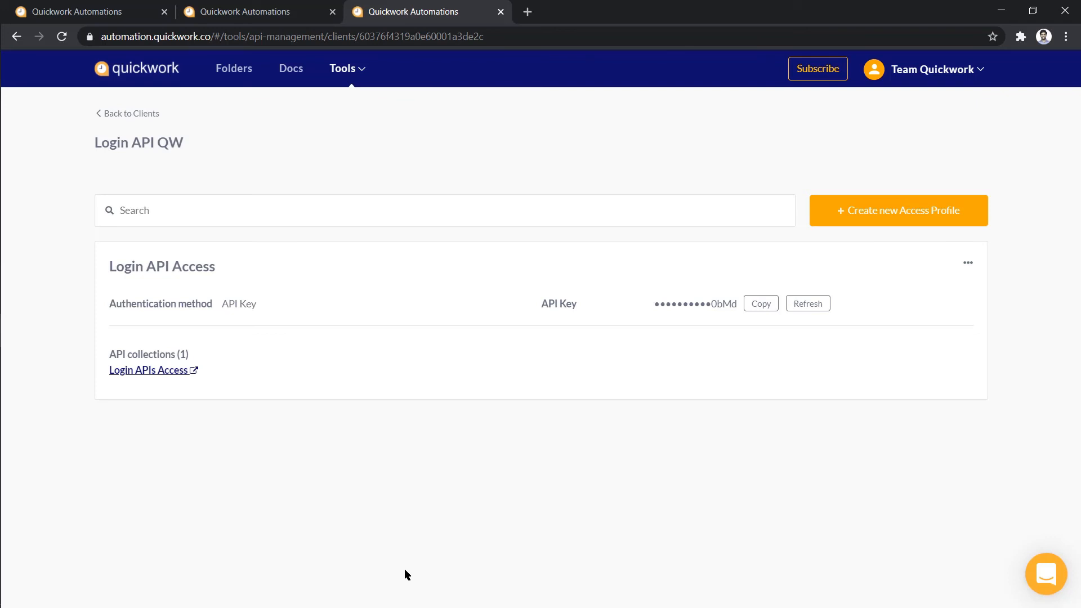
Paste the new profile's API key into the apiKey header value of the Postman request
{"action": "left_click", "coordinate": [758, 307]}
{"action": "key", "text": "alt+Tab"}
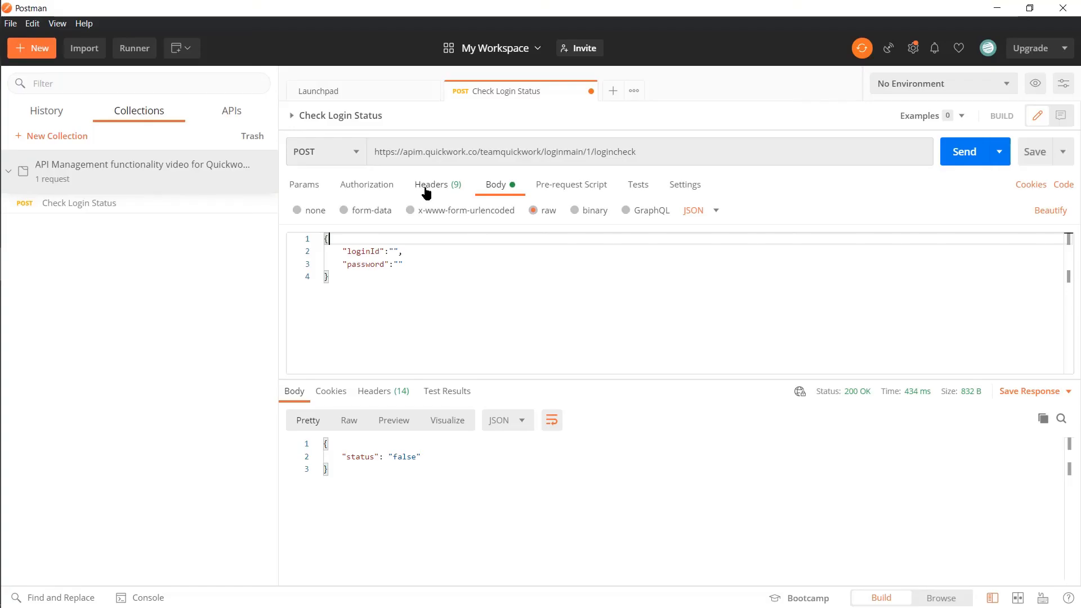
{"action": "left_click", "coordinate": [427, 187]}
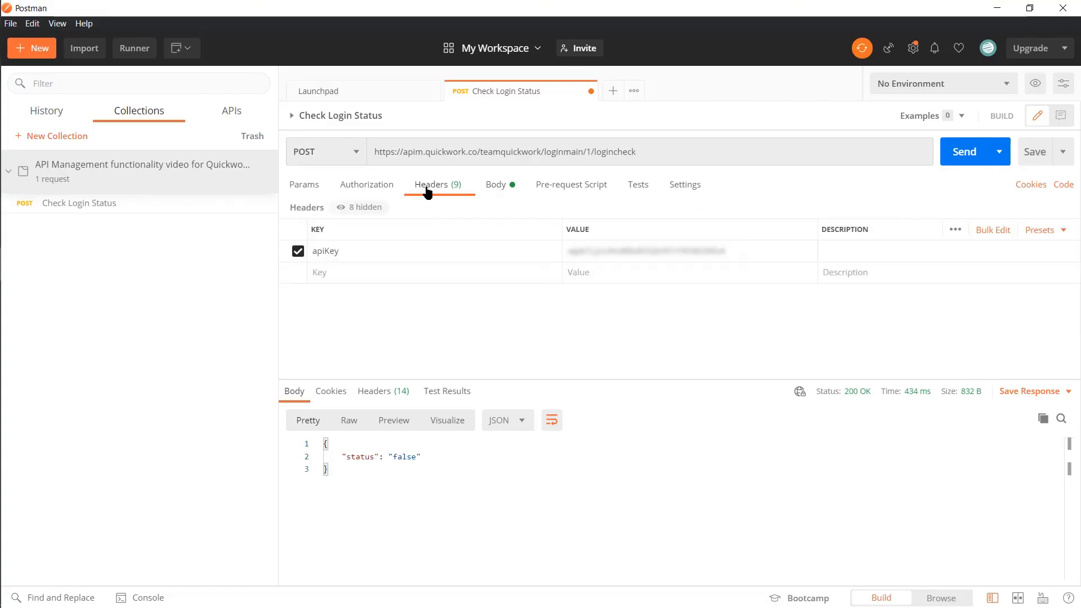
{"action": "double_click", "coordinate": [625, 252]}
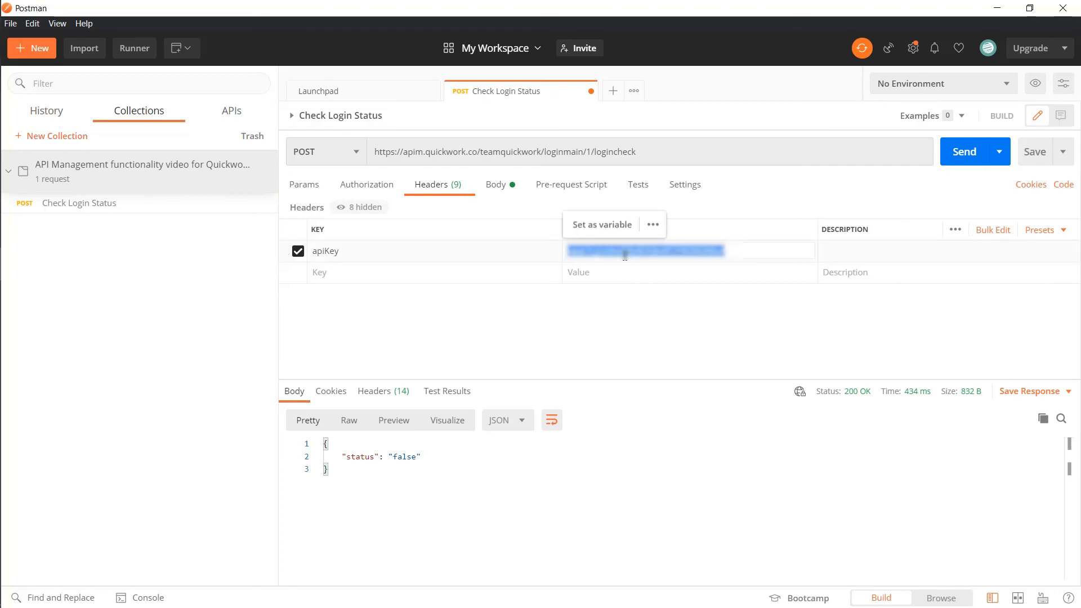
{"action": "key", "text": "ctrl+v"}
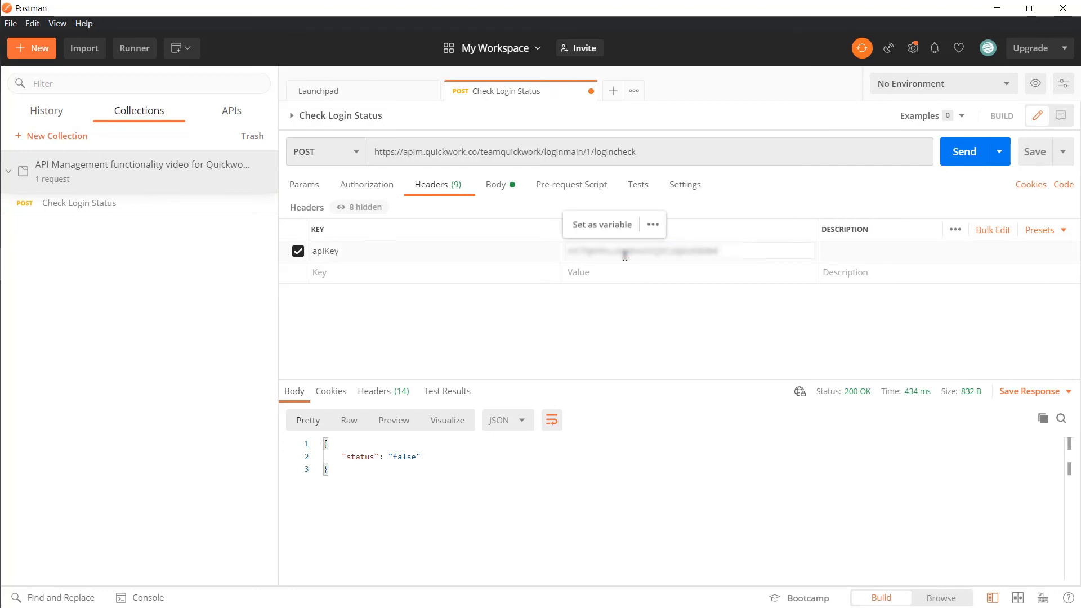
Replace the Postman request URL with the copied Login API Check endpoint URL
{"action": "key", "text": "alt+Tab"}
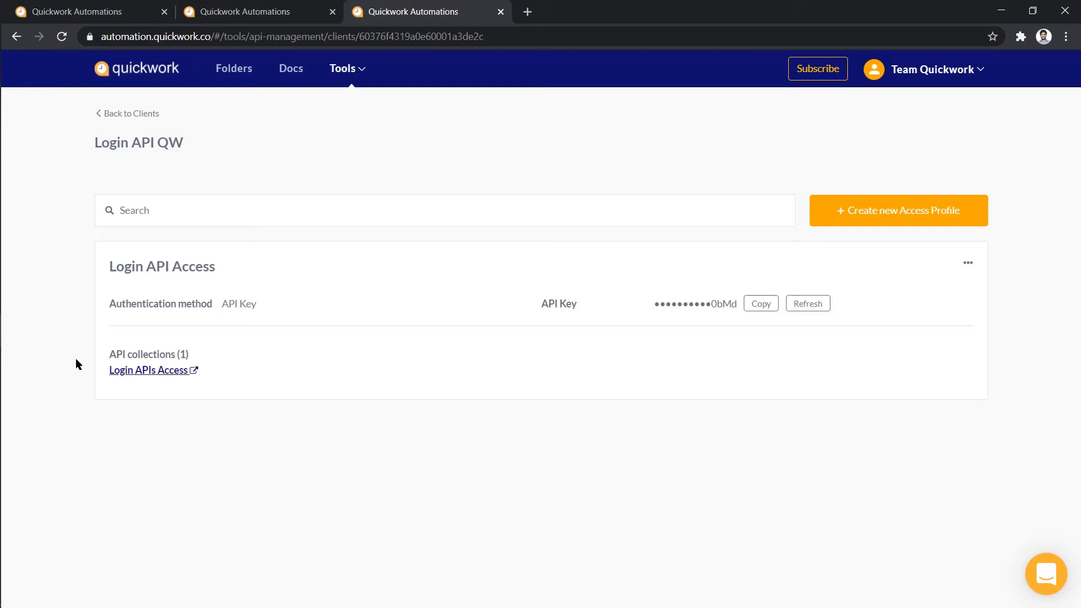
{"action": "left_click", "coordinate": [145, 373]}
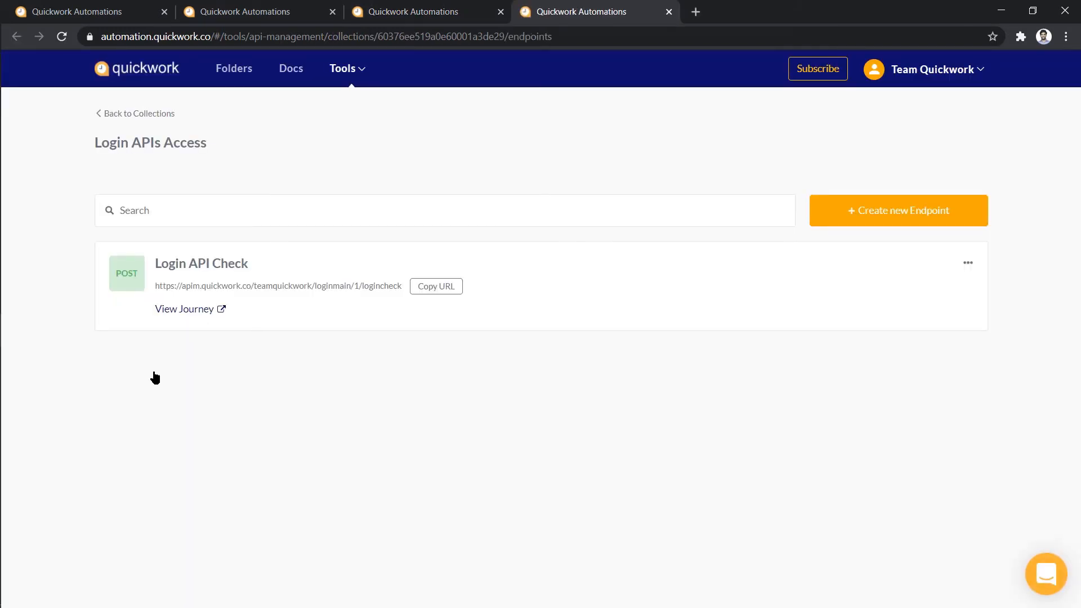
{"action": "left_click", "coordinate": [431, 288]}
{"action": "key", "text": "alt+Tab"}
{"action": "left_click_drag", "start_coordinate": [637, 151], "coordinate": [373, 143]}
{"action": "key", "text": "End"}
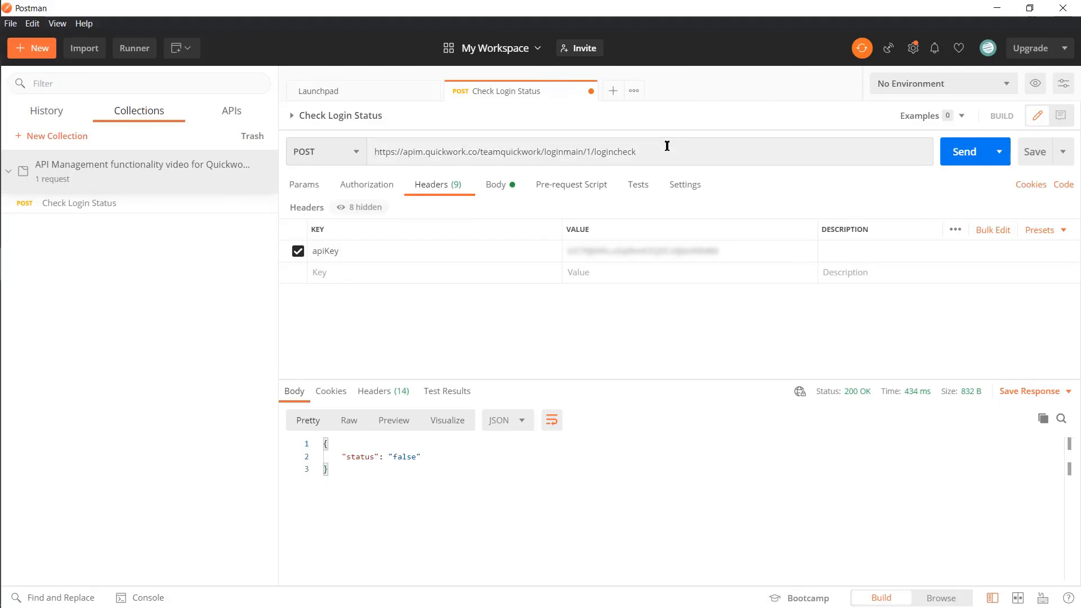
{"action": "left_click", "coordinate": [670, 146]}
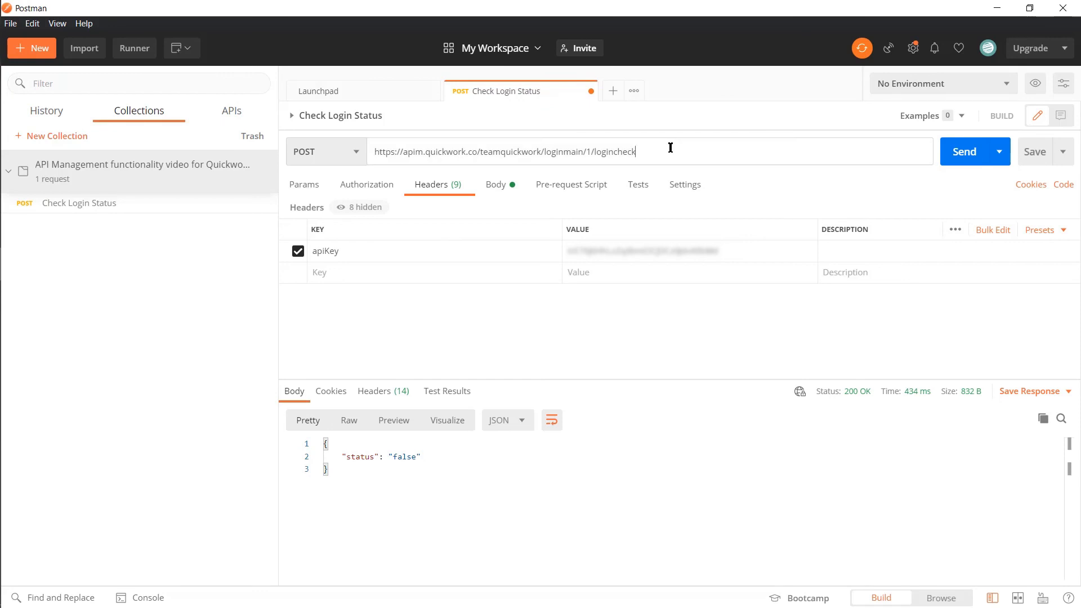
{"action": "left_click_drag", "start_coordinate": [669, 147], "coordinate": [373, 144]}
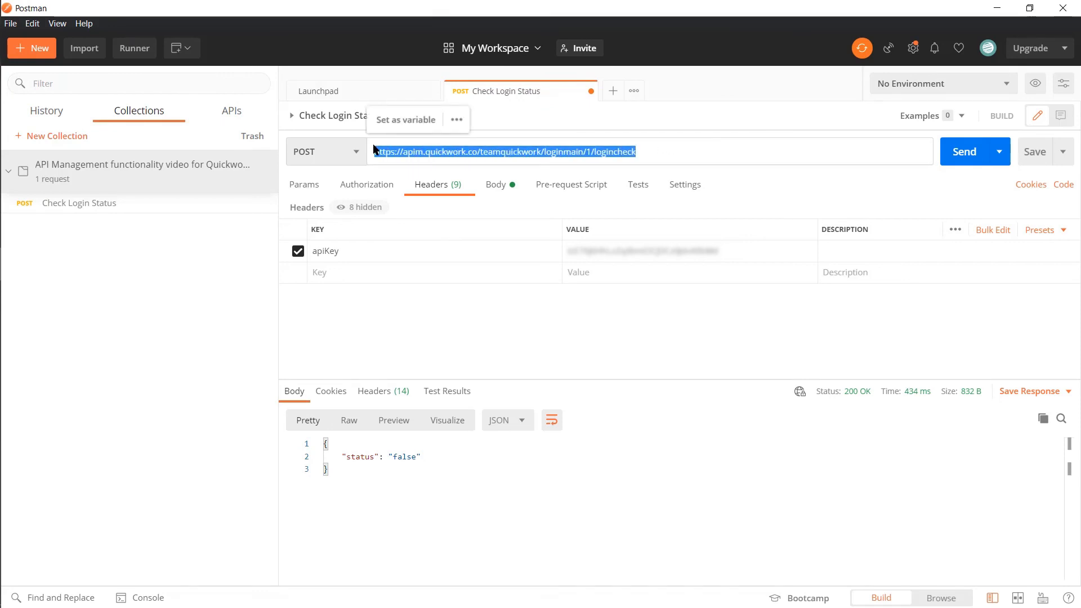
{"action": "key", "text": "End"}
{"action": "left_click", "coordinate": [494, 184]}
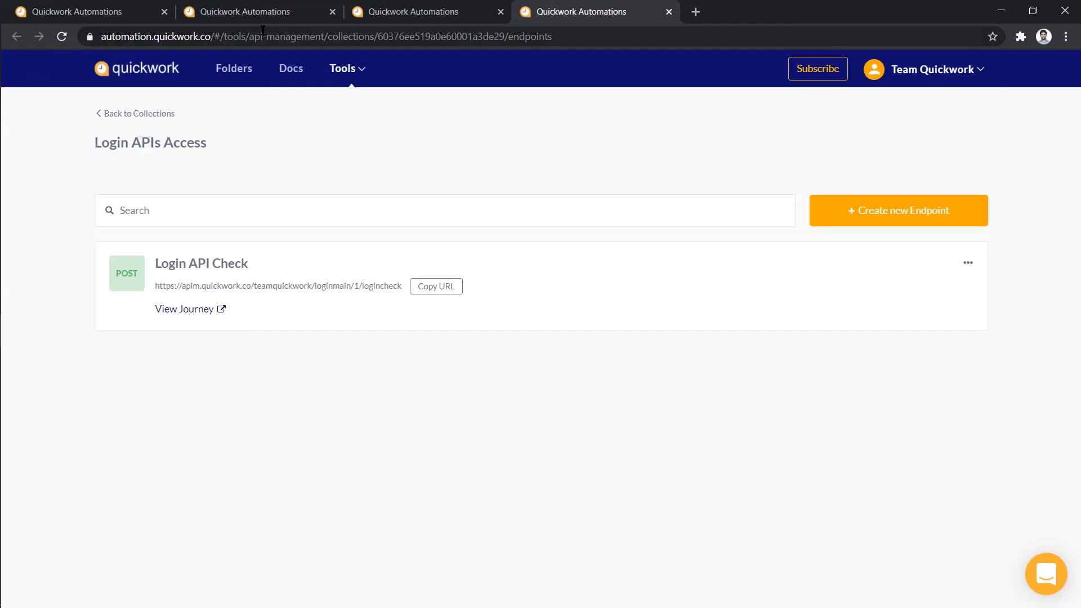
Send the login check with the stored valid login ID and password, getting status true
{"action": "left_click", "coordinate": [267, 14]}
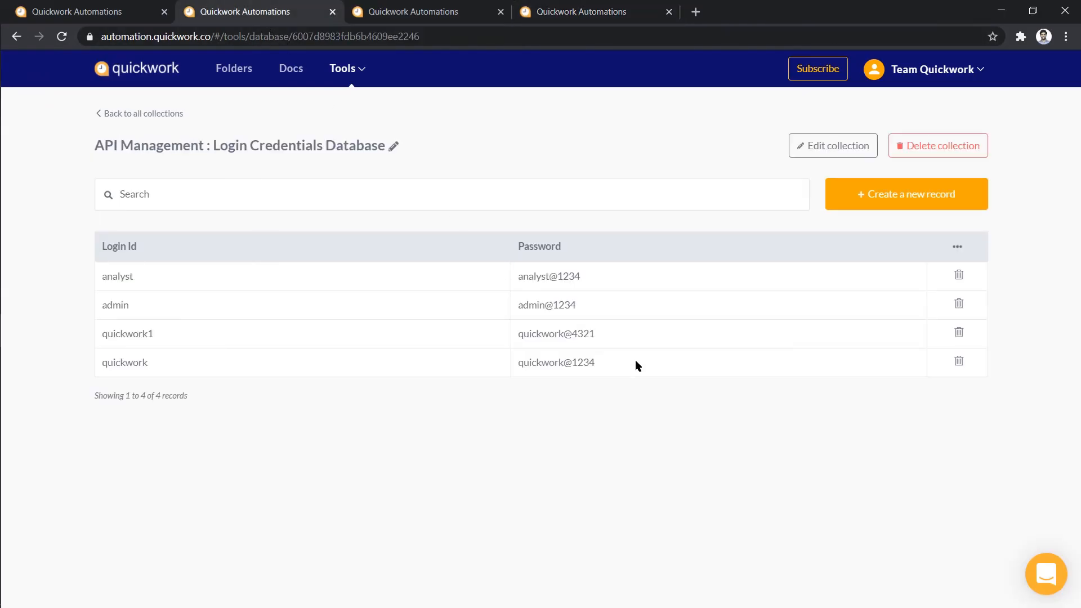
{"action": "key", "text": "alt+Tab"}
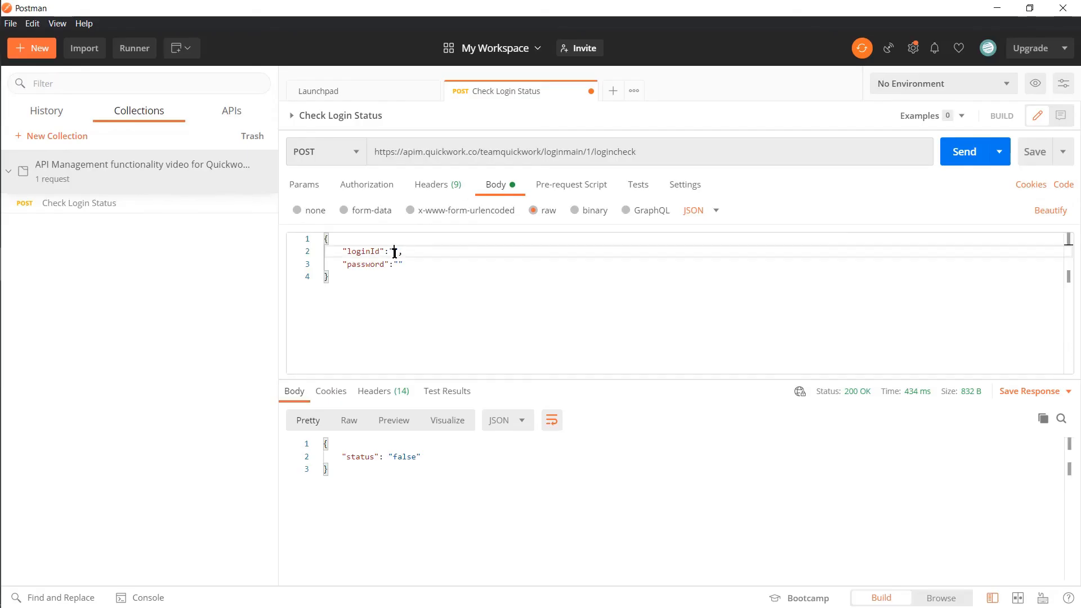
{"action": "type", "text": "quickwork"}
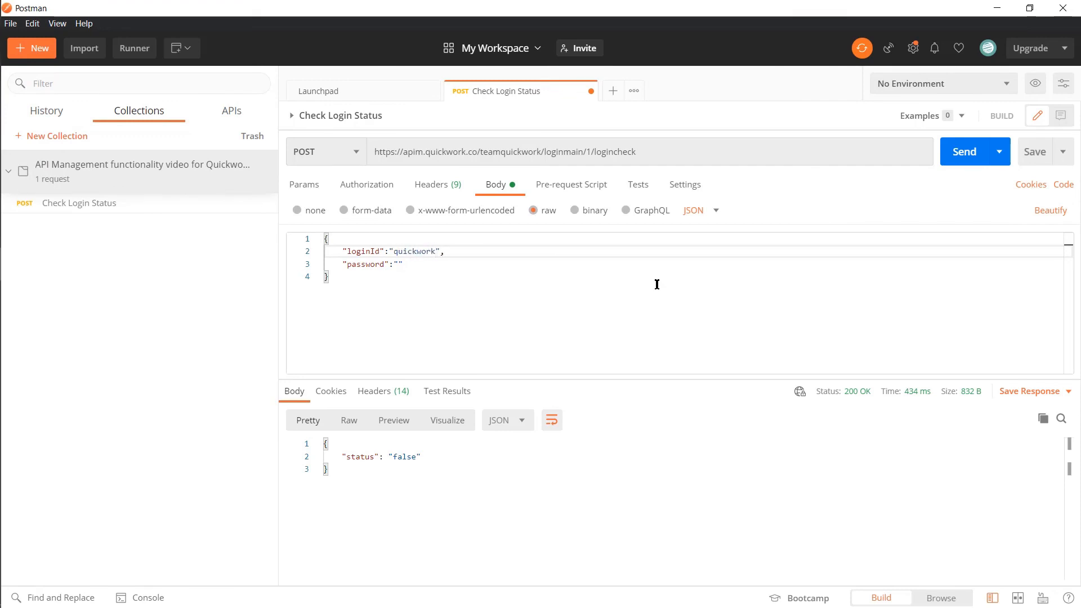
{"action": "left_click", "coordinate": [399, 264]}
{"action": "type", "text": "quickwork"}
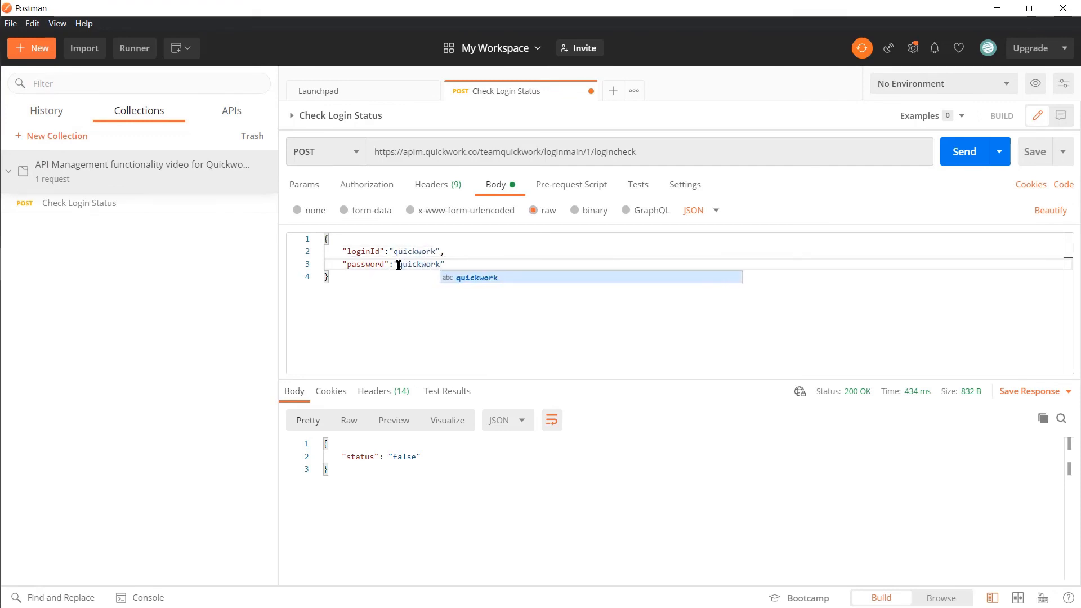
{"action": "type", "text": "@1234"}
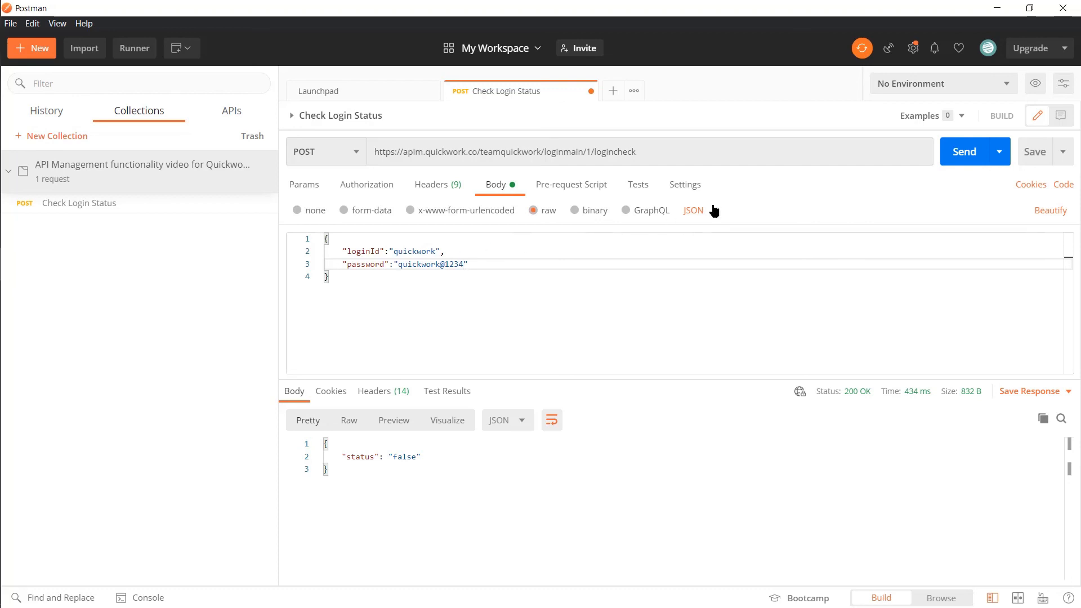
{"action": "left_click", "coordinate": [965, 157]}
Shorten the password by two characters and resend the request to test a wrong login
{"action": "left_click", "coordinate": [465, 264]}
{"action": "key", "text": "BackSpace"}
{"action": "key", "text": "BackSpace"}
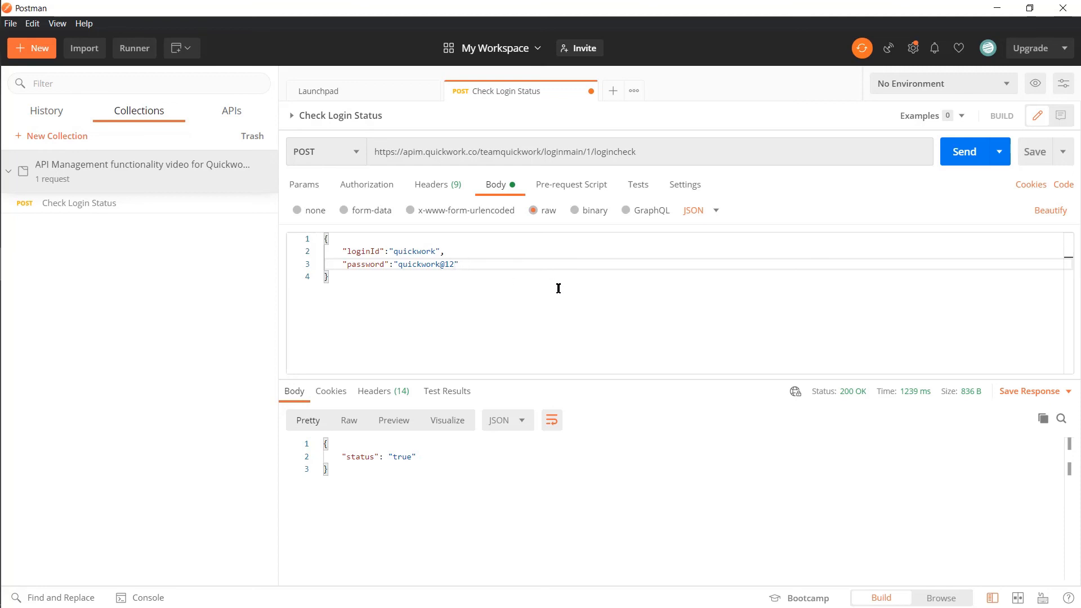
{"action": "left_click", "coordinate": [961, 154]}
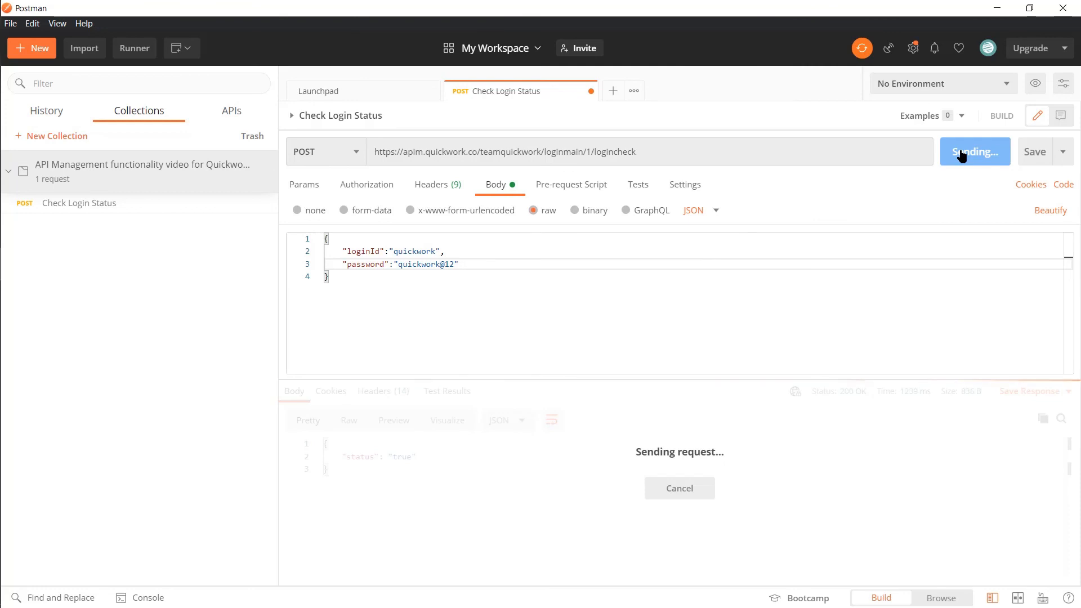